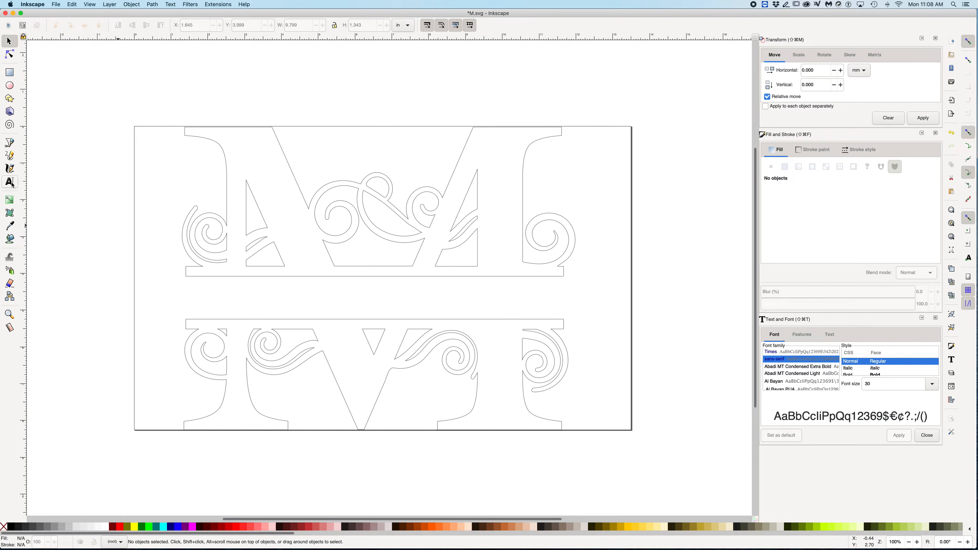
Add the family's surname in capital letters as text in the gap between the two monogram halves, and select it
{"action": "key", "text": "t"}
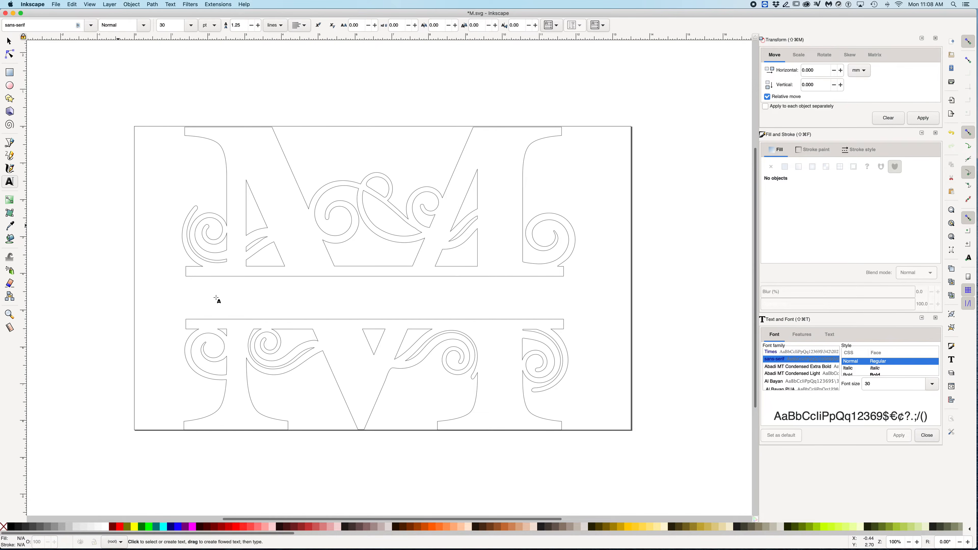
{"action": "left_click", "coordinate": [217, 299]}
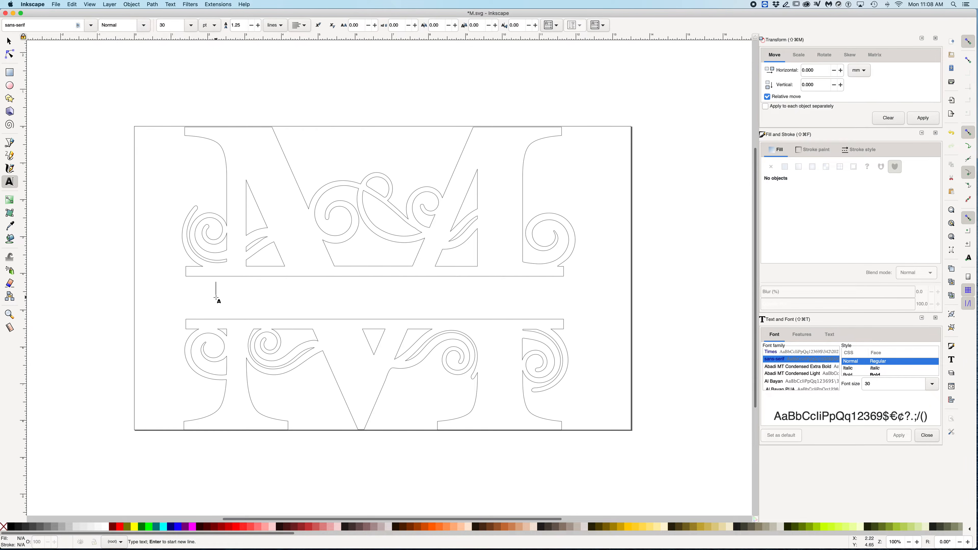
{"action": "type", "text": "M"}
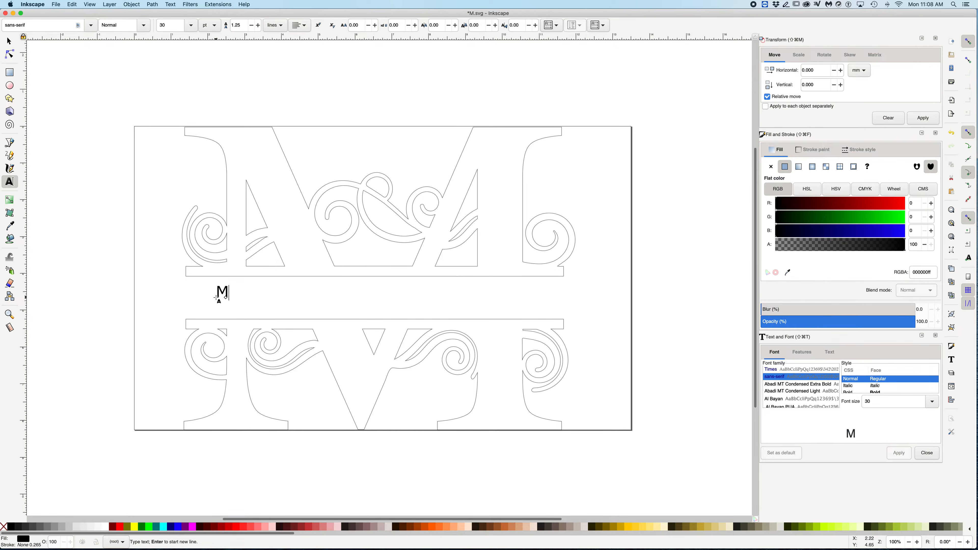
{"action": "type", "text": "CKENNEY"}
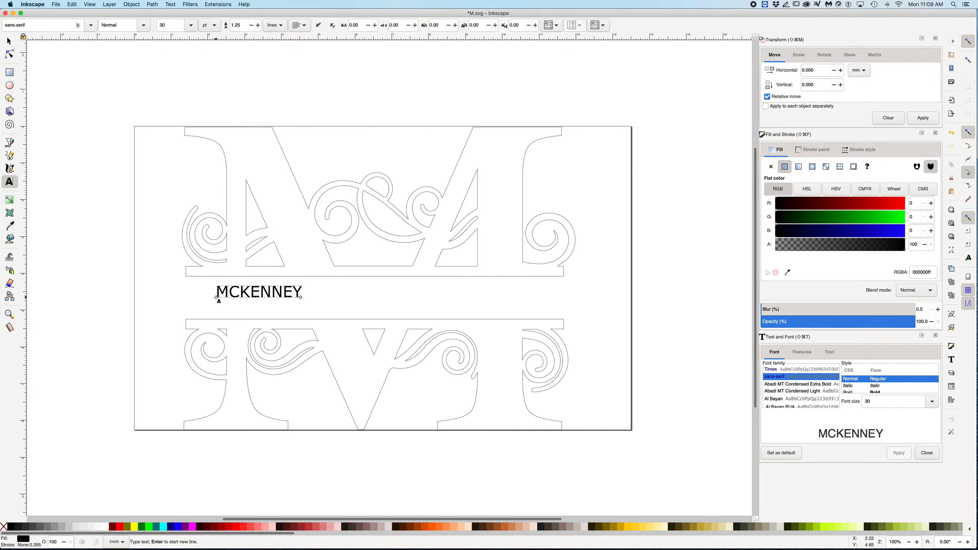
{"action": "key", "text": "Escape"}
{"action": "key", "text": "s"}
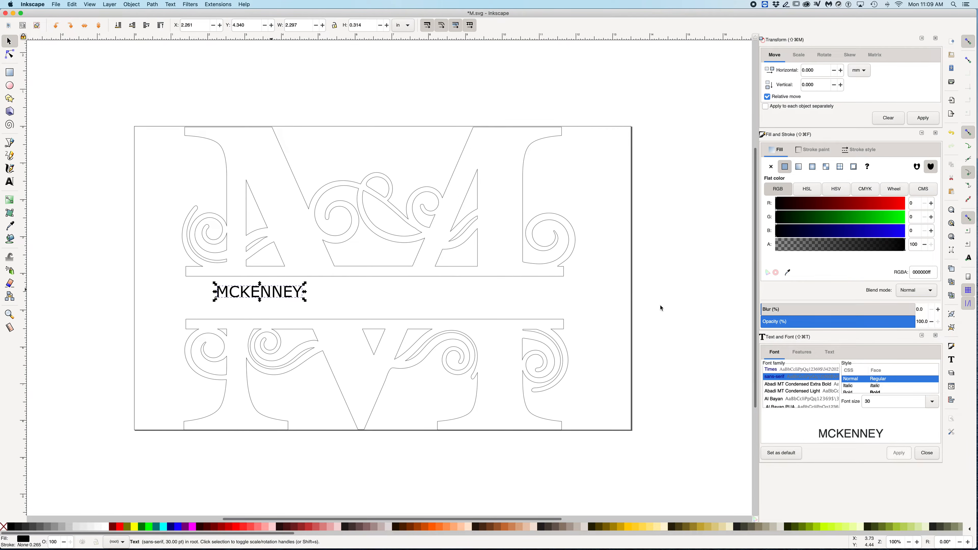
Change the surname text's font to Times Bold
{"action": "left_click", "coordinate": [771, 369]}
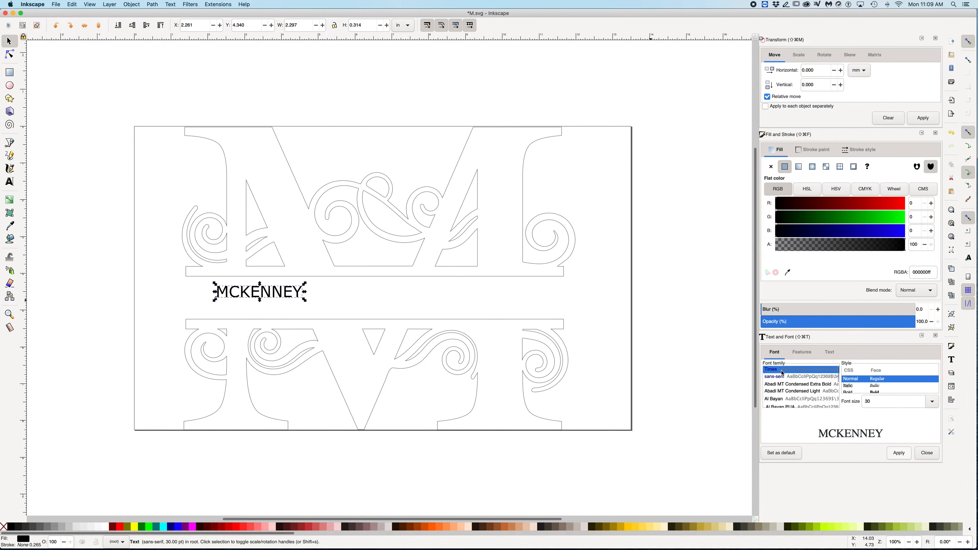
{"action": "left_click", "coordinate": [843, 392]}
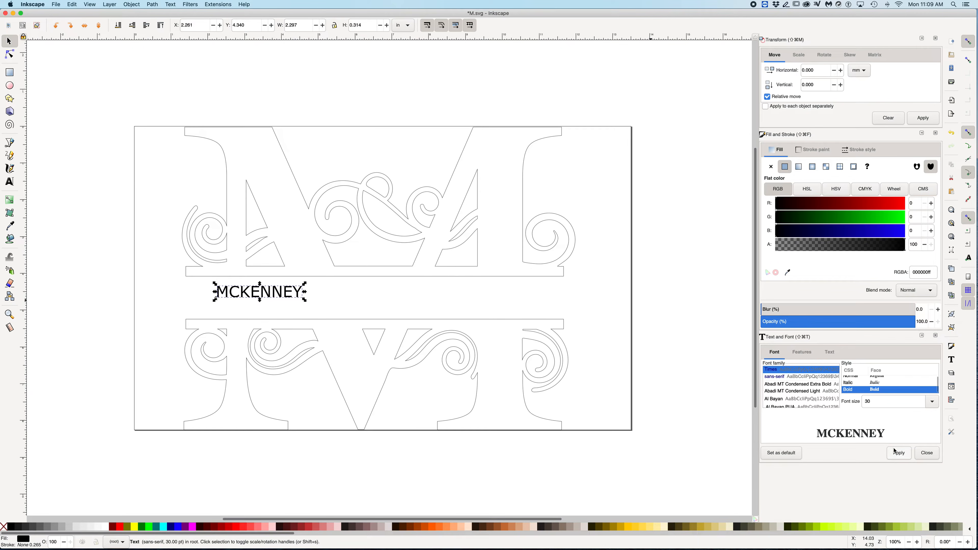
{"action": "left_click", "coordinate": [899, 453]}
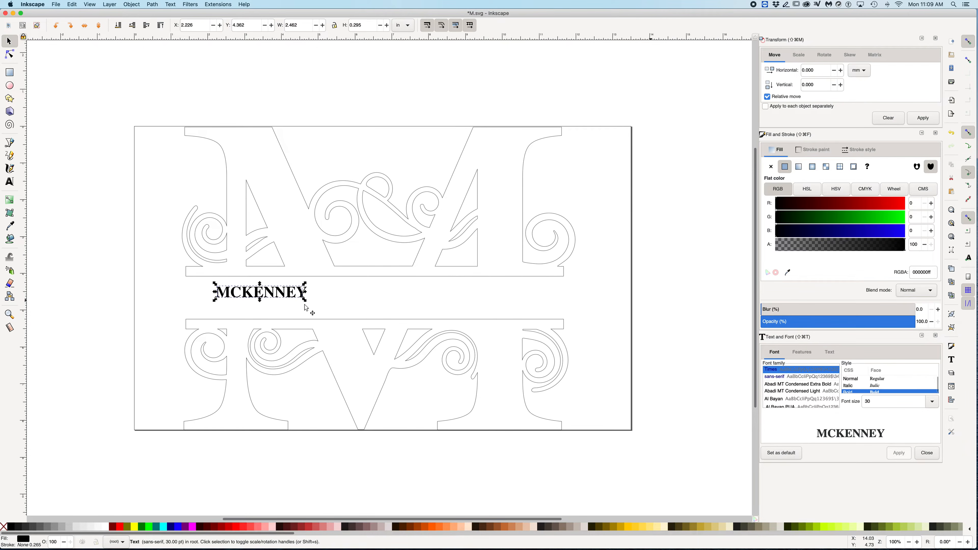
Stretch the surname to about 9.65 in wide and 1.35 in high so it overlaps both bars of the split monogram
{"action": "left_click", "coordinate": [311, 302]}
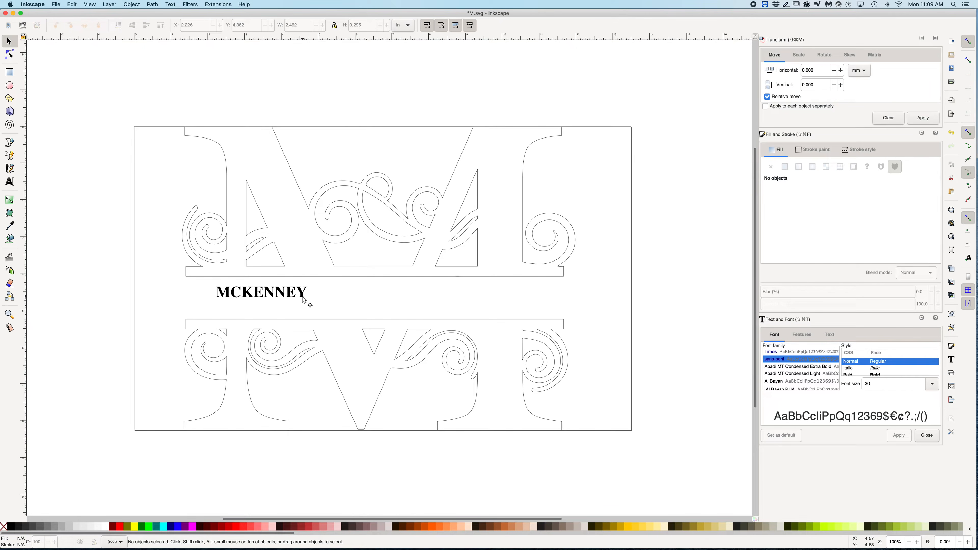
{"action": "left_click", "coordinate": [304, 300]}
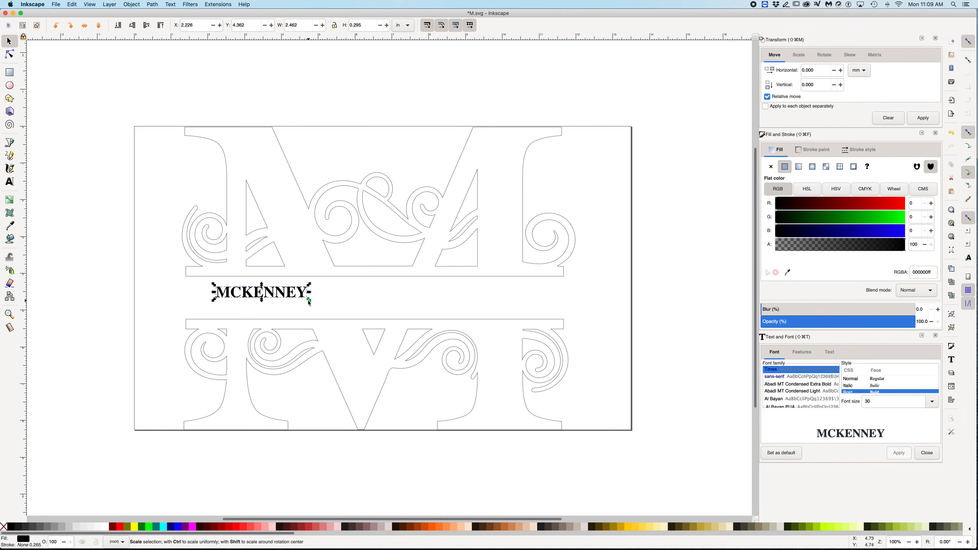
{"action": "left_click_drag", "start_coordinate": [415, 322], "coordinate": [547, 326]}
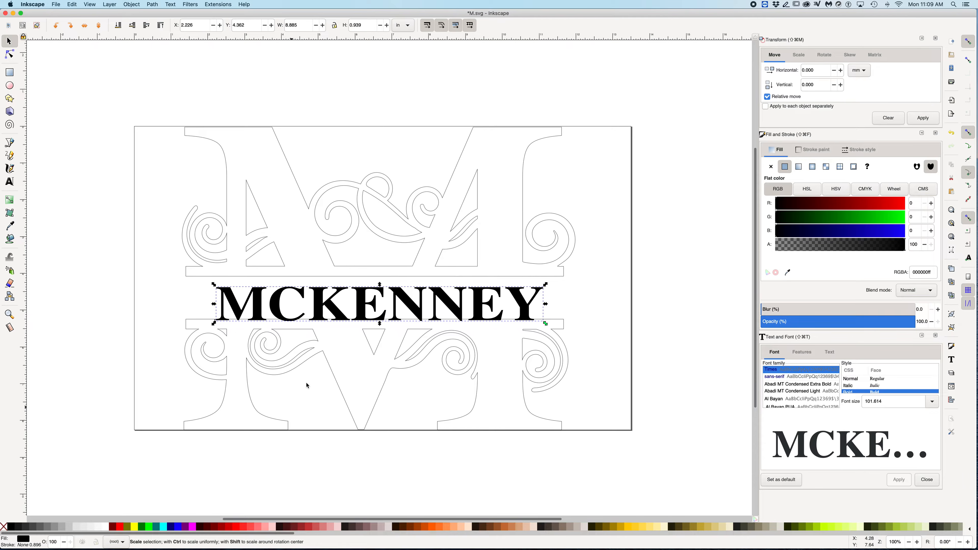
{"action": "left_click_drag", "start_coordinate": [380, 286], "coordinate": [380, 271]}
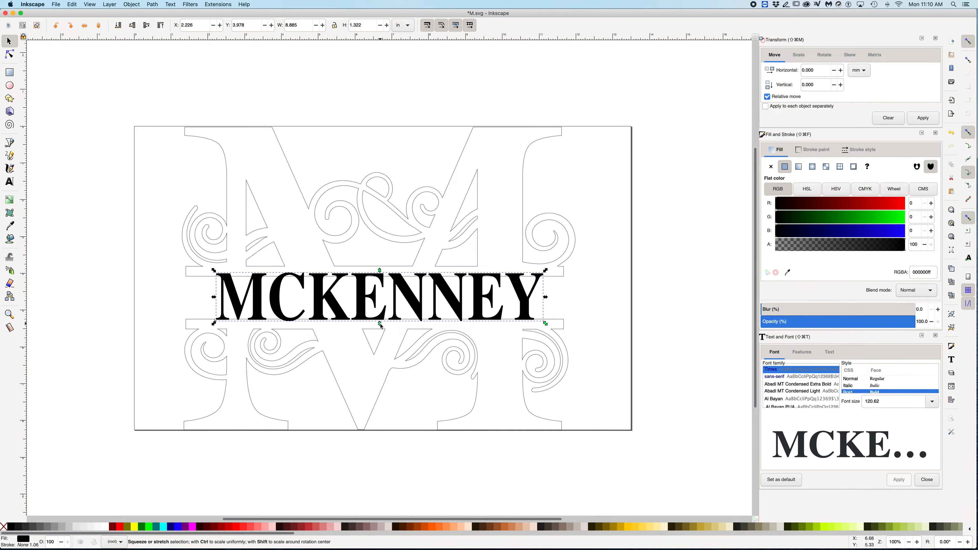
{"action": "left_click_drag", "start_coordinate": [382, 327], "coordinate": [334, 321]}
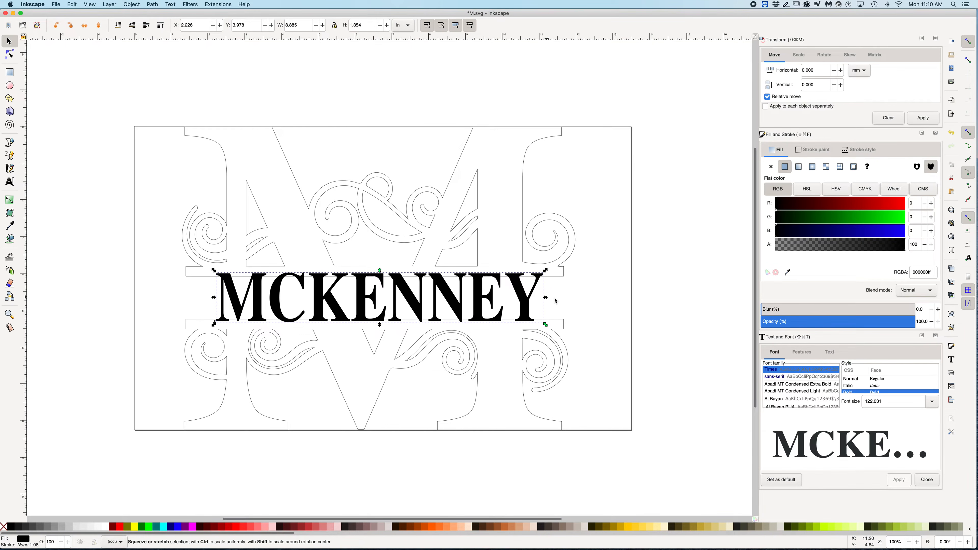
{"action": "left_click_drag", "start_coordinate": [556, 301], "coordinate": [557, 300]}
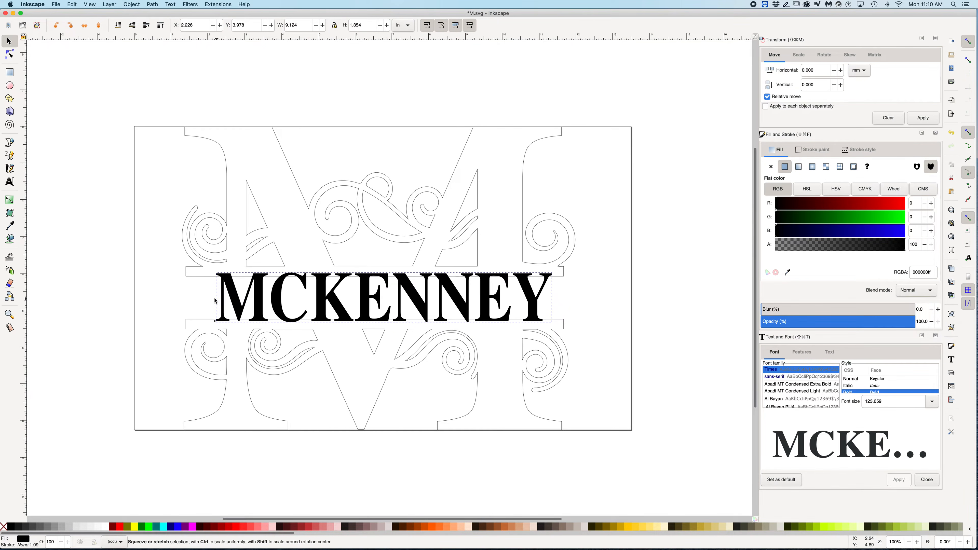
{"action": "left_click_drag", "start_coordinate": [196, 300], "coordinate": [197, 300]}
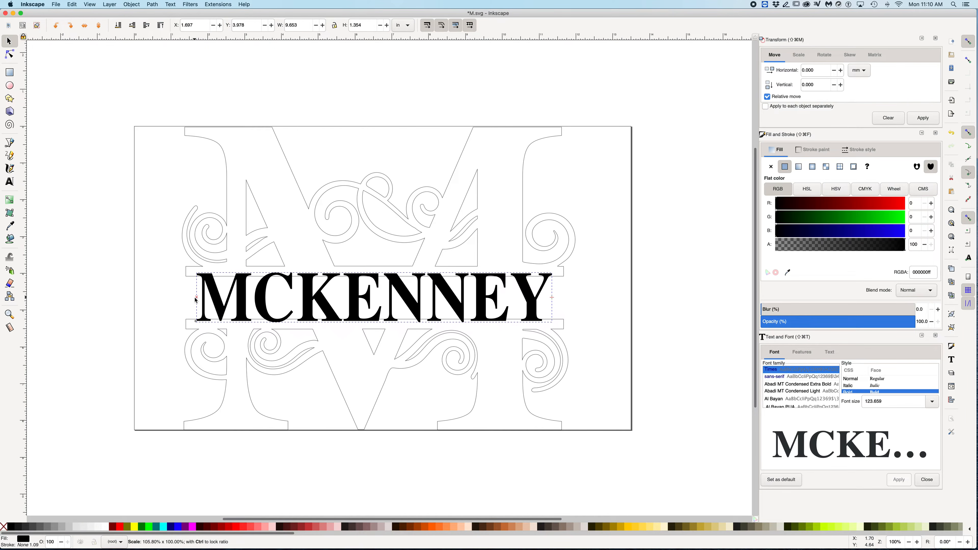
{"action": "left_click_drag", "start_coordinate": [203, 302], "coordinate": [204, 302]}
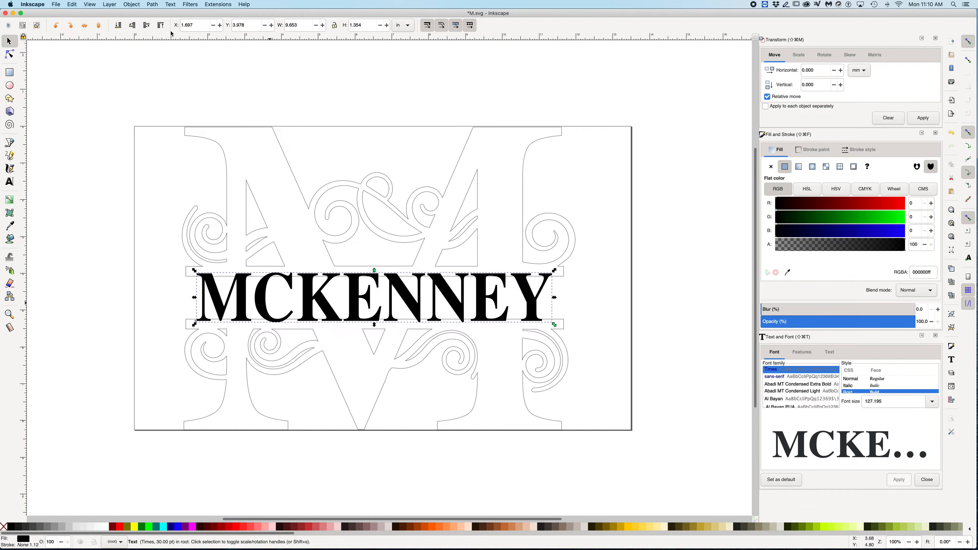
Convert the surname text to paths and ungroup it into separate letters
{"action": "left_click", "coordinate": [153, 4]}
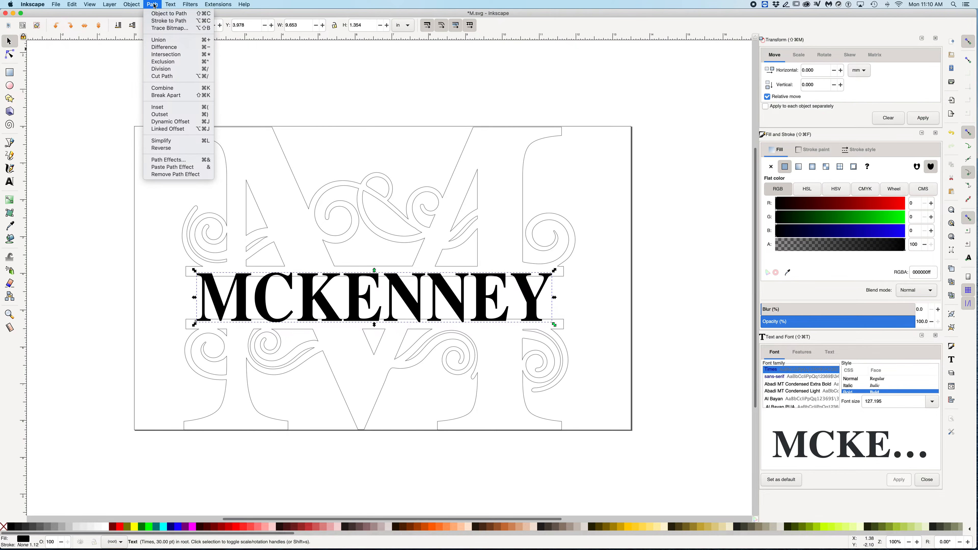
{"action": "left_click", "coordinate": [160, 17]}
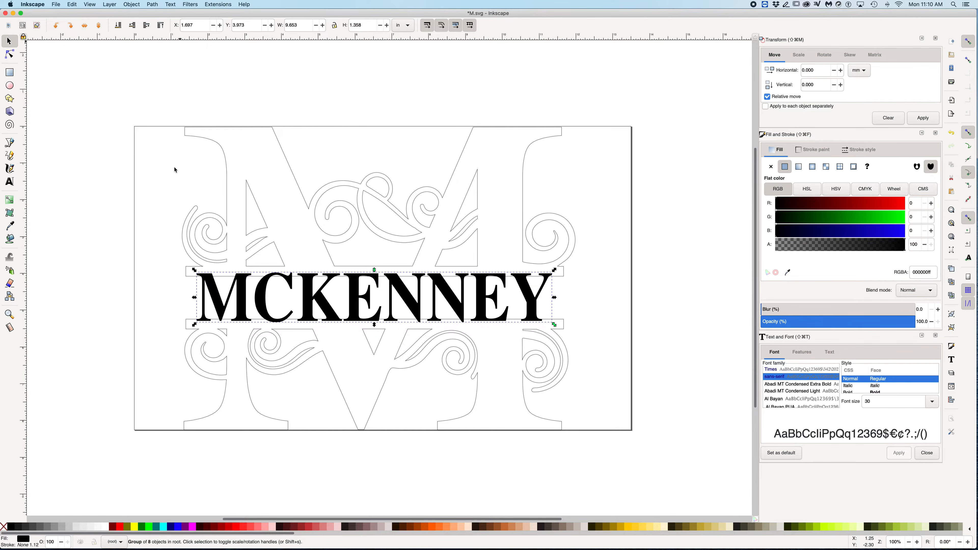
{"action": "left_click", "coordinate": [135, 4]}
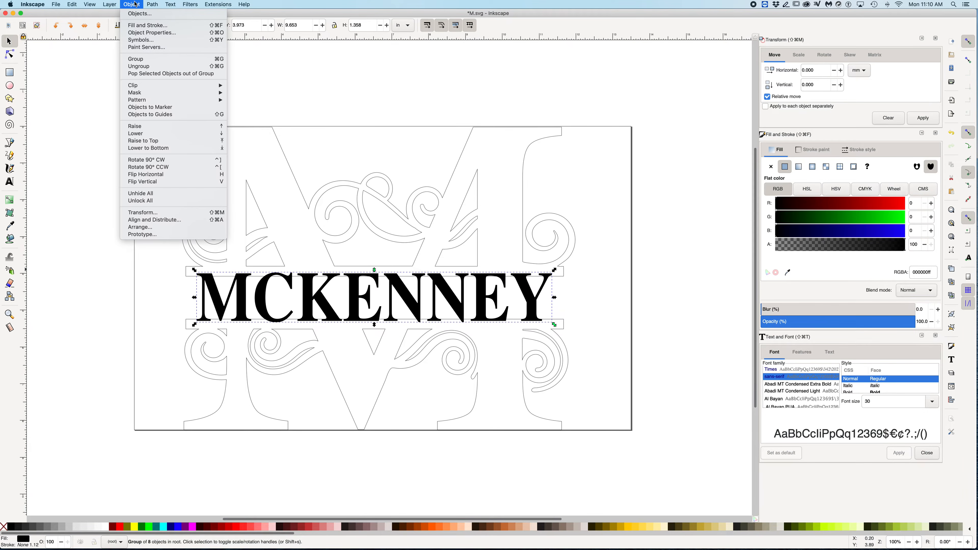
{"action": "left_click", "coordinate": [142, 67]}
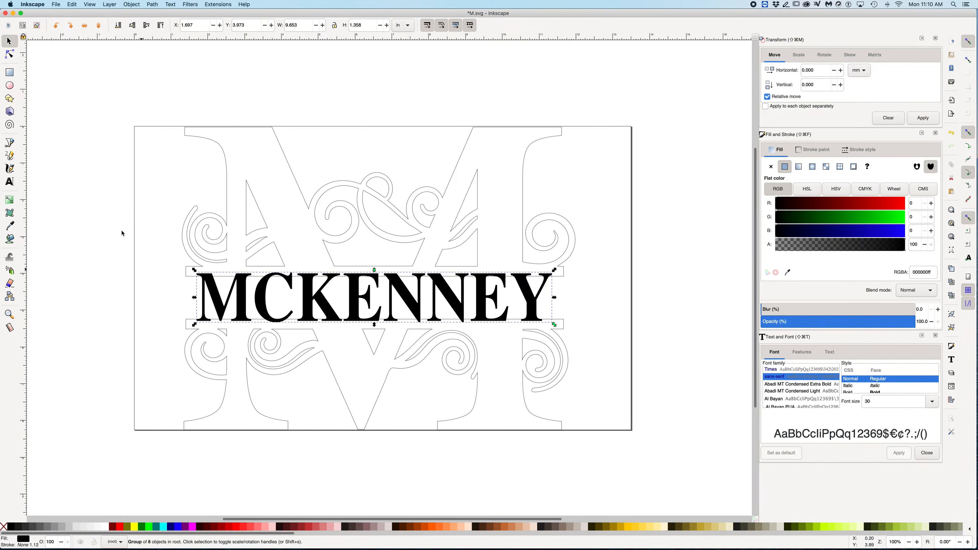
{"action": "key", "text": "super+shift+g"}
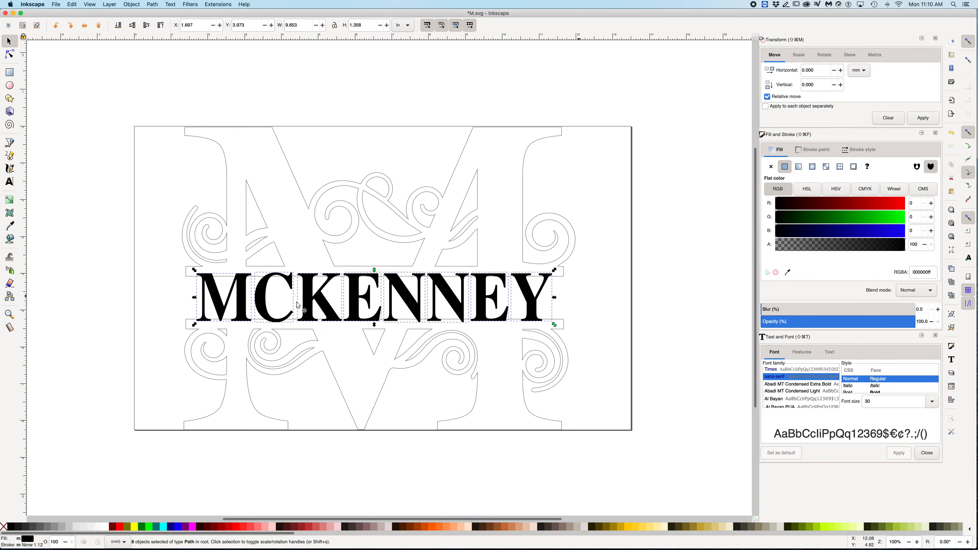
{"action": "key", "text": "Escape"}
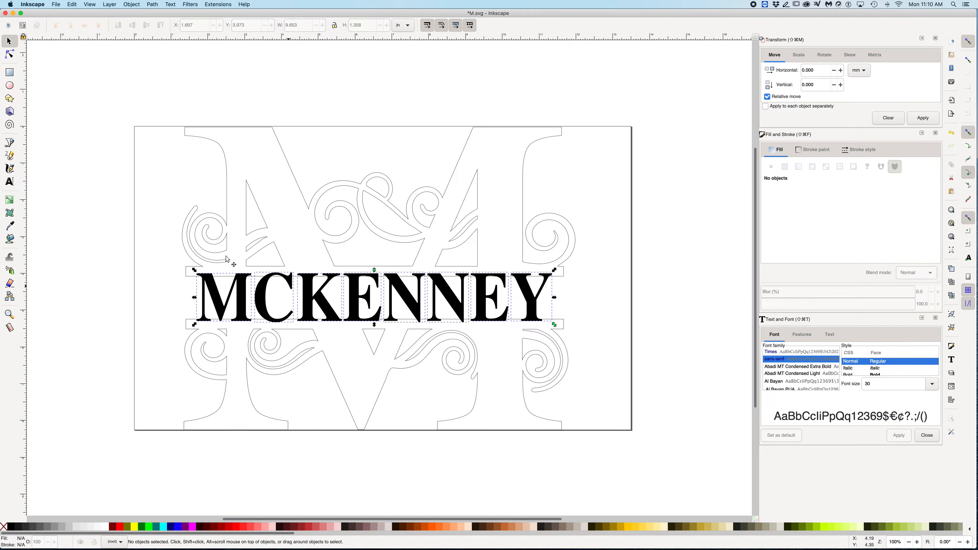
{"action": "left_click", "coordinate": [168, 260]}
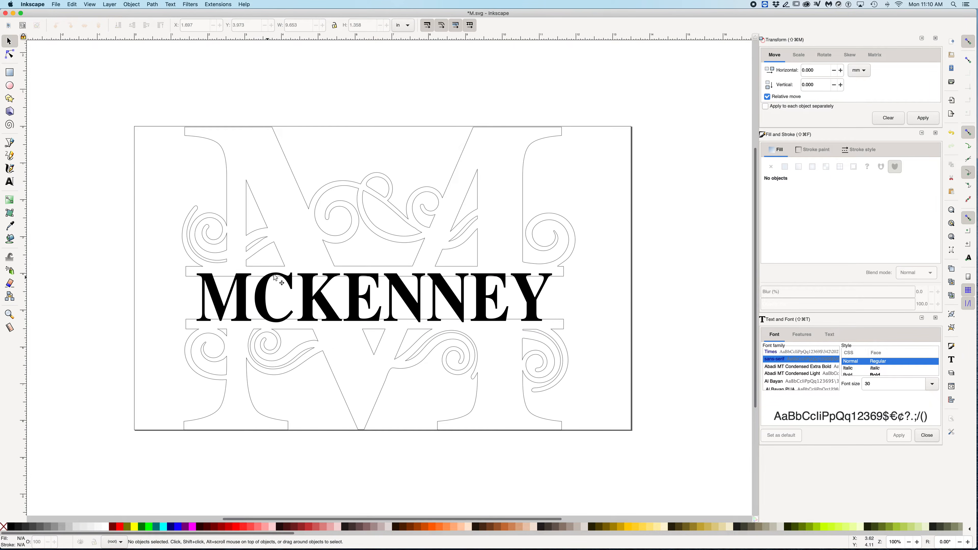
Lower the top edge of the letter C, making it about 1.31 in high
{"action": "left_click", "coordinate": [274, 274]}
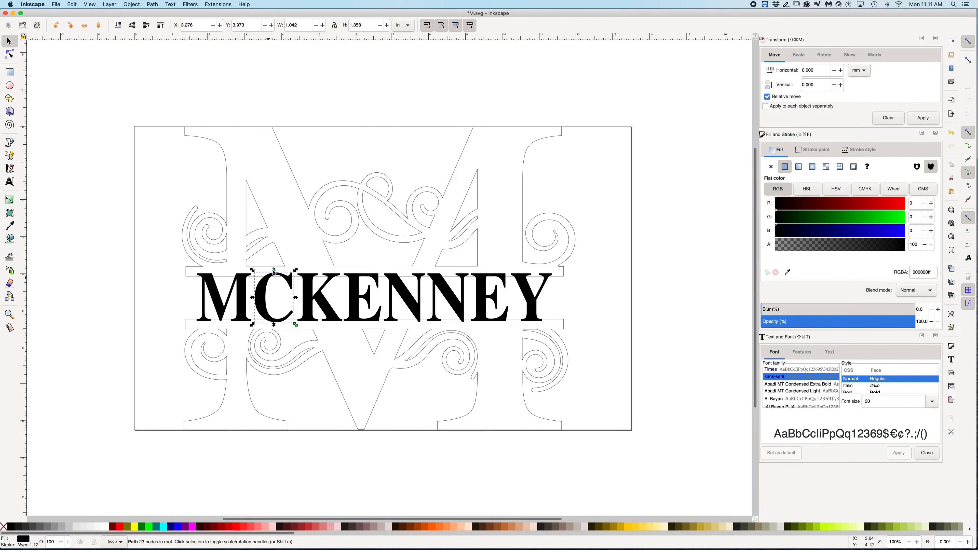
{"action": "left_click_drag", "start_coordinate": [274, 272], "coordinate": [275, 276]}
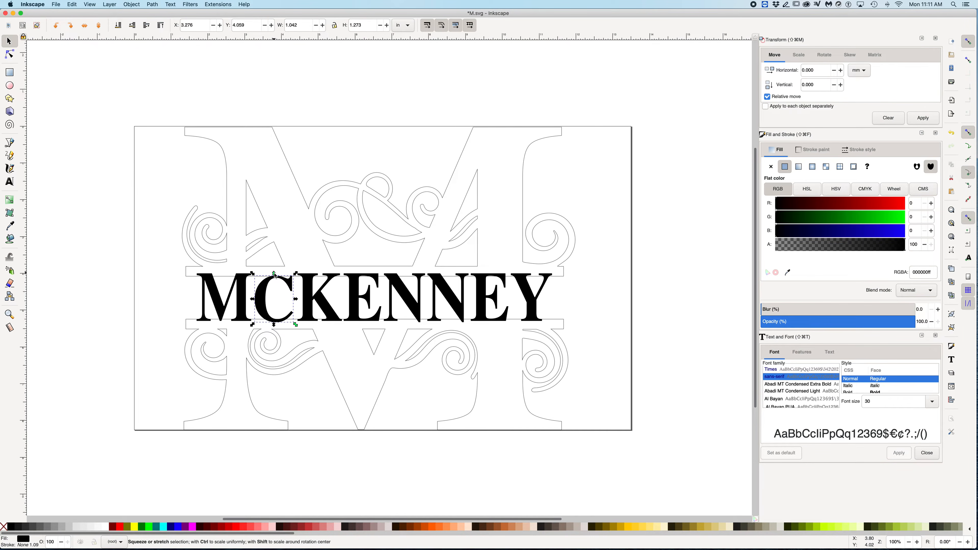
{"action": "left_click_drag", "start_coordinate": [275, 276], "coordinate": [275, 274]}
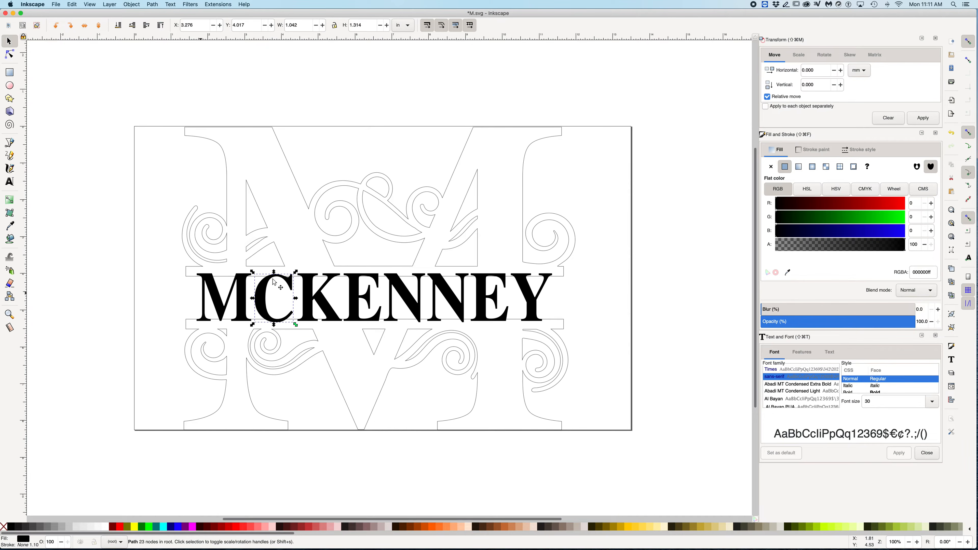
Lower the top edges of both letter Es, making each about 1.28 in high, and clear the selection
{"action": "left_click", "coordinate": [364, 276]}
{"action": "left_click_drag", "start_coordinate": [364, 274], "coordinate": [482, 279]}
{"action": "key", "text": "Escape"}
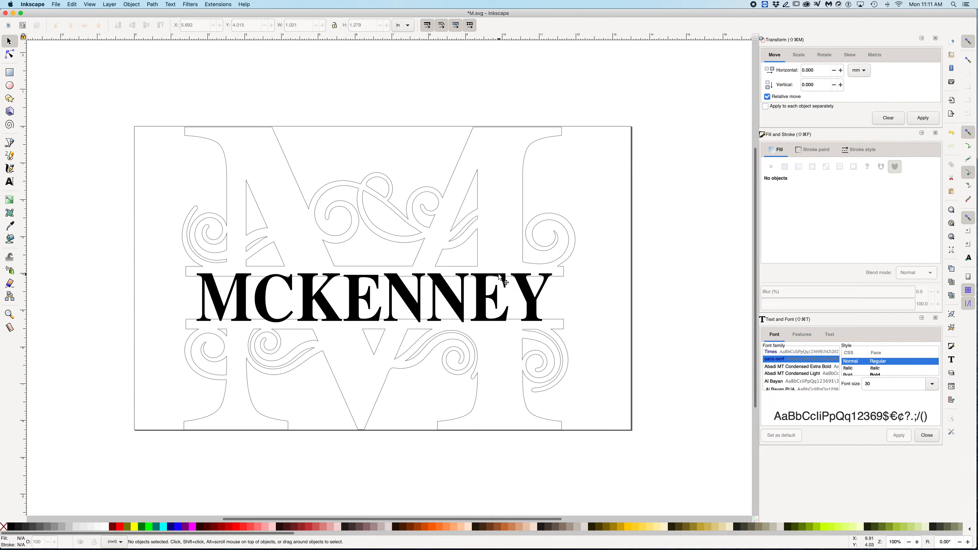
{"action": "left_click", "coordinate": [500, 277]}
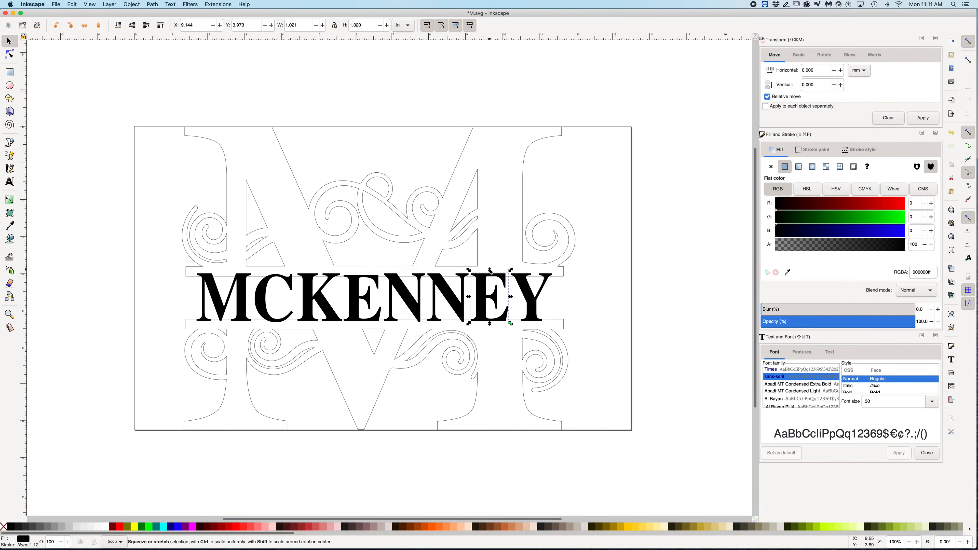
{"action": "left_click_drag", "start_coordinate": [490, 272], "coordinate": [491, 274]}
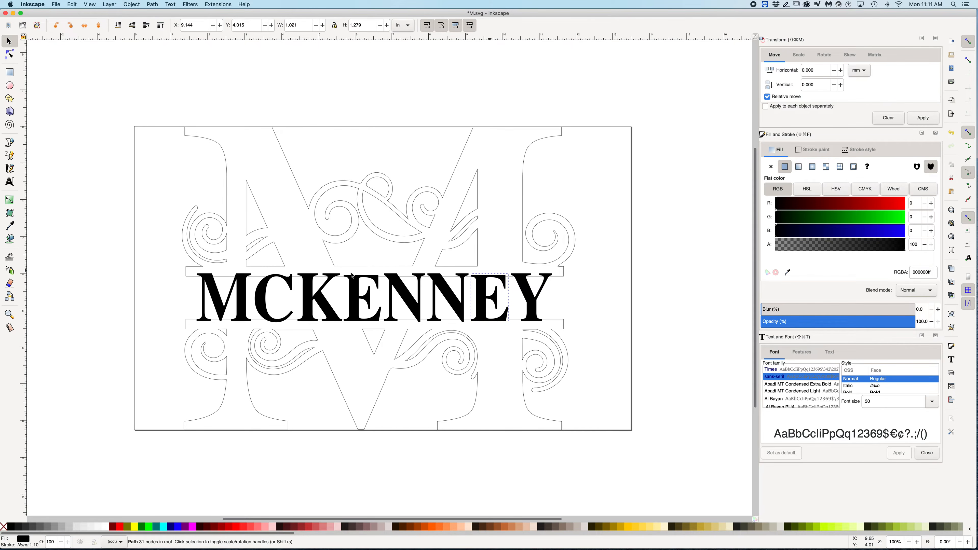
{"action": "left_click", "coordinate": [170, 261]}
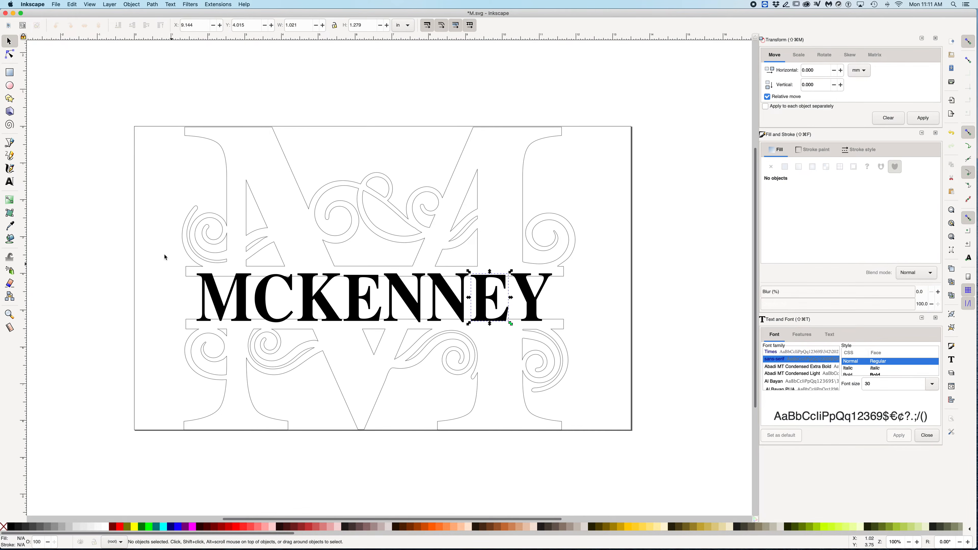
Try to union all the letters and both monogram halves into one path, and undo the union
{"action": "left_click", "coordinate": [71, 4]}
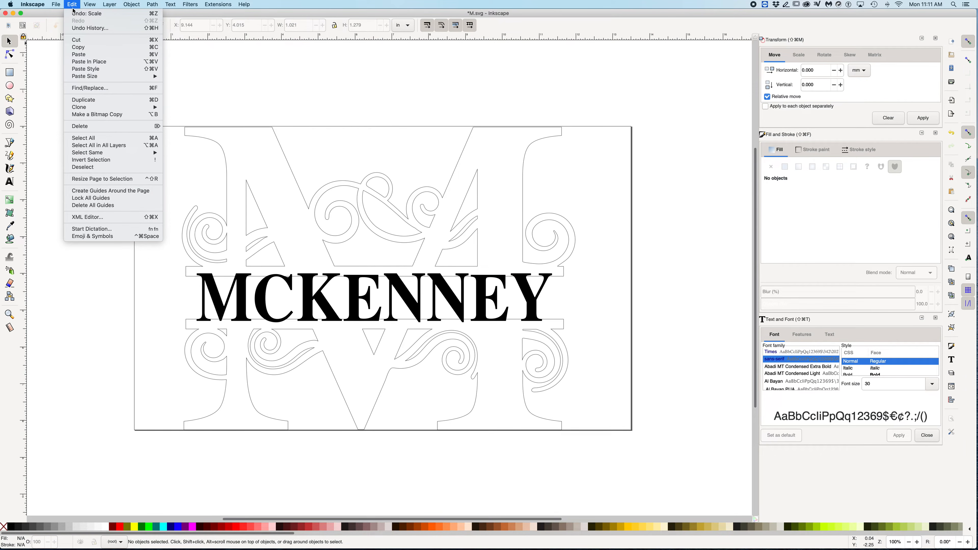
{"action": "left_click", "coordinate": [102, 139]}
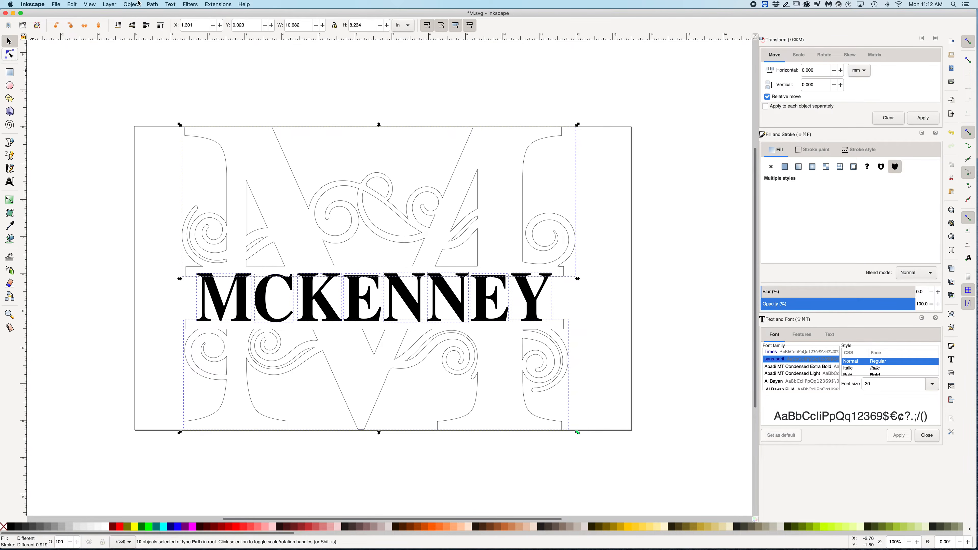
{"action": "left_click", "coordinate": [160, 5]}
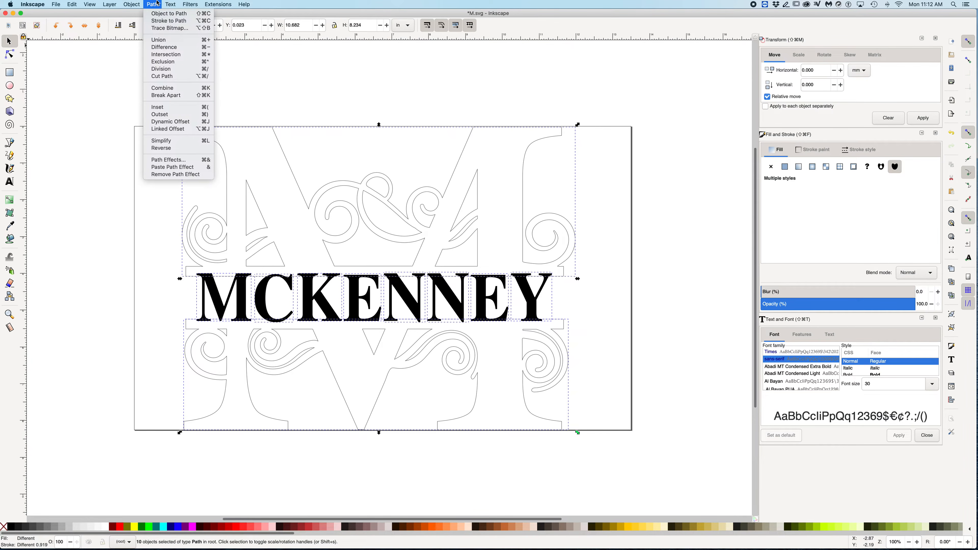
{"action": "left_click", "coordinate": [155, 39]}
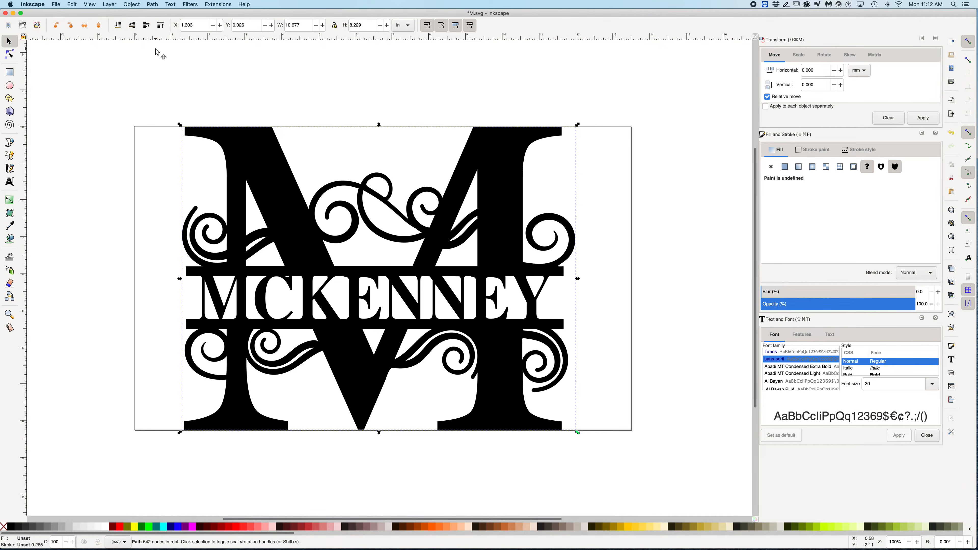
{"action": "key", "text": "super+z"}
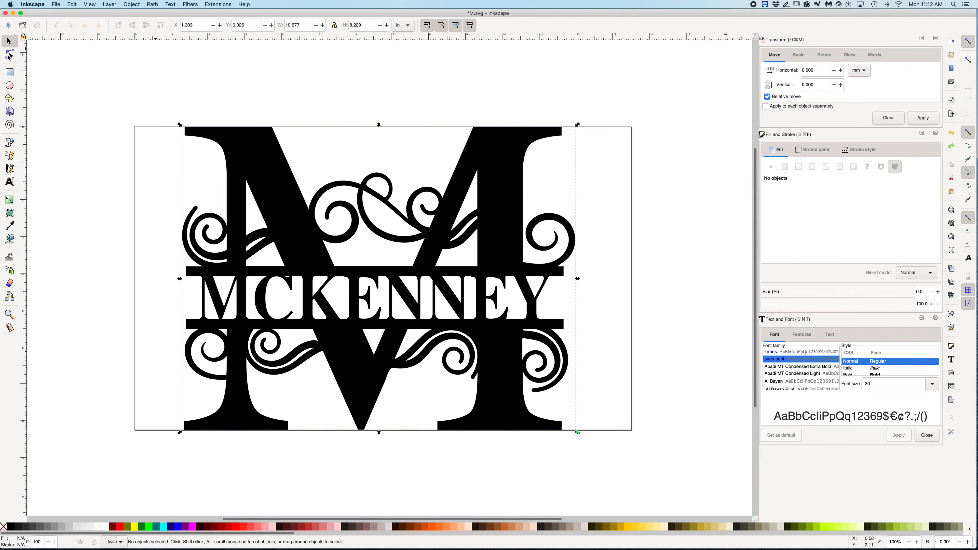
Union all the surname letters with both monogram halves into one path
{"action": "key", "text": "super+z"}
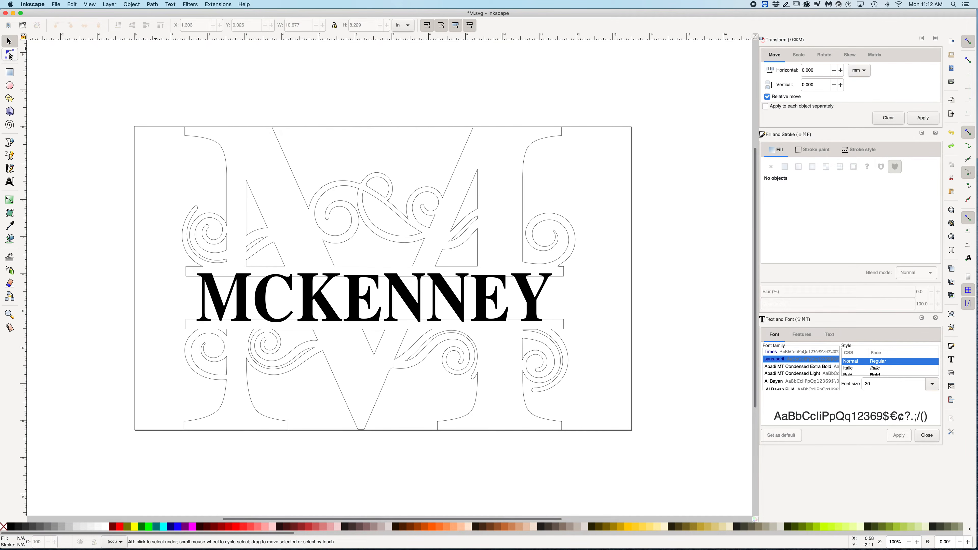
{"action": "key", "text": "super+a"}
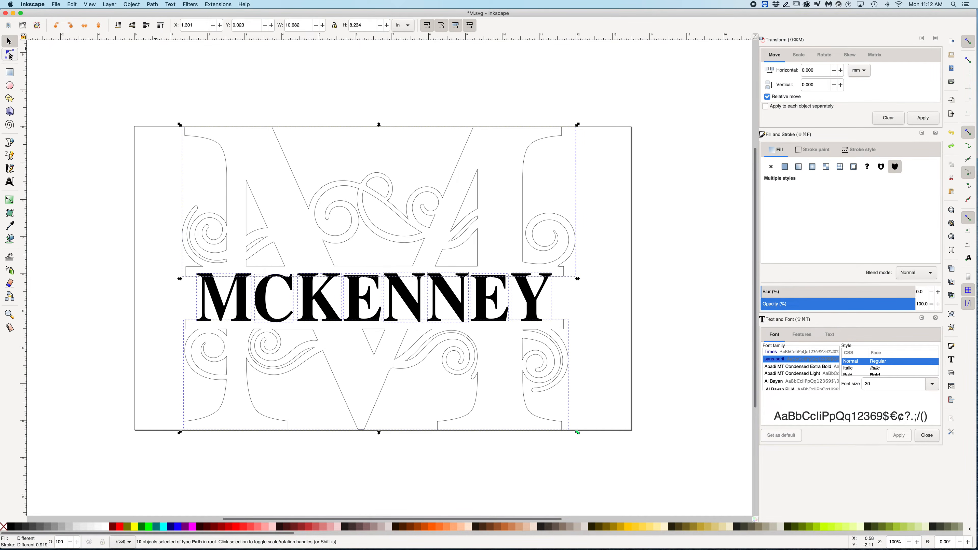
{"action": "left_click", "coordinate": [11, 56]}
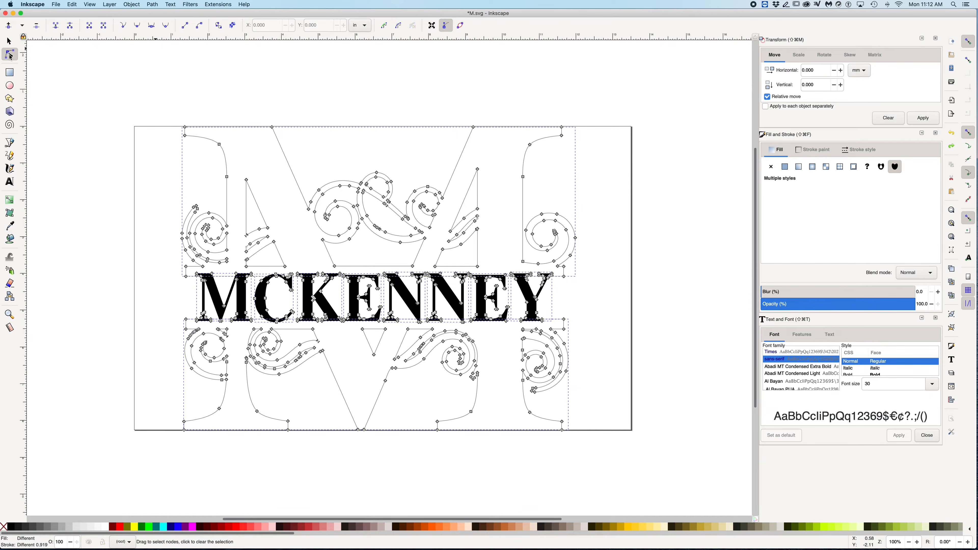
{"action": "left_click", "coordinate": [131, 4]}
{"action": "mouse_move", "coordinate": [158, 5]}
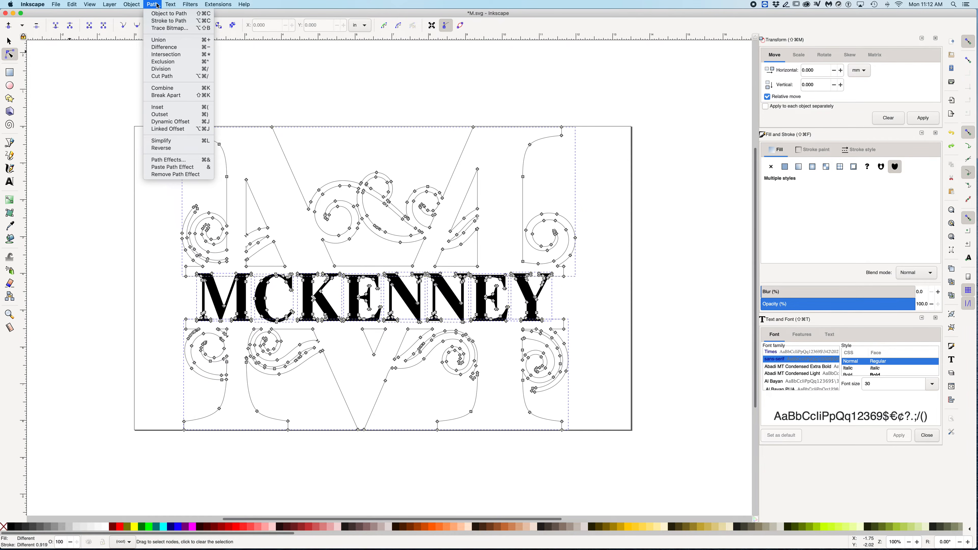
{"action": "left_click", "coordinate": [161, 39]}
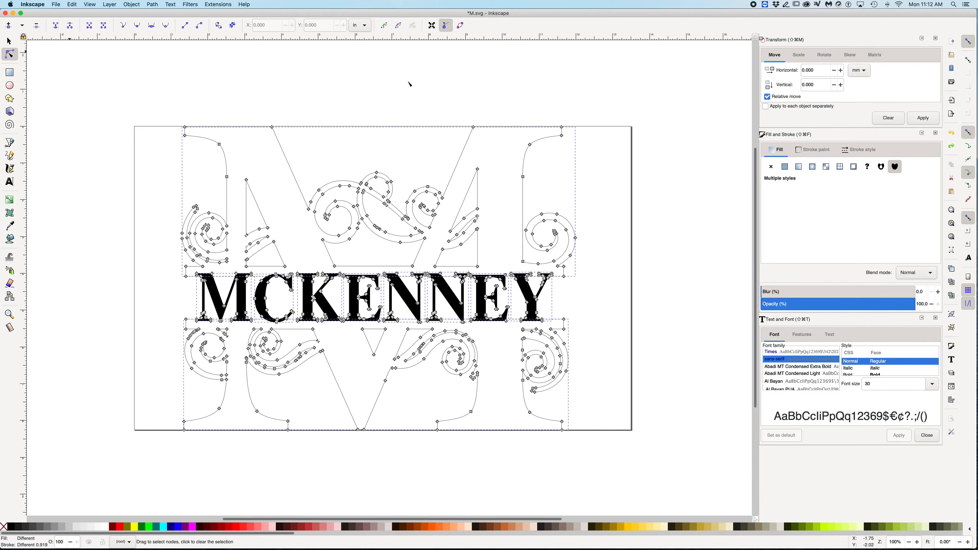
Remove the fill from the joined monogram and give it a flat black stroke
{"action": "left_click", "coordinate": [8, 41]}
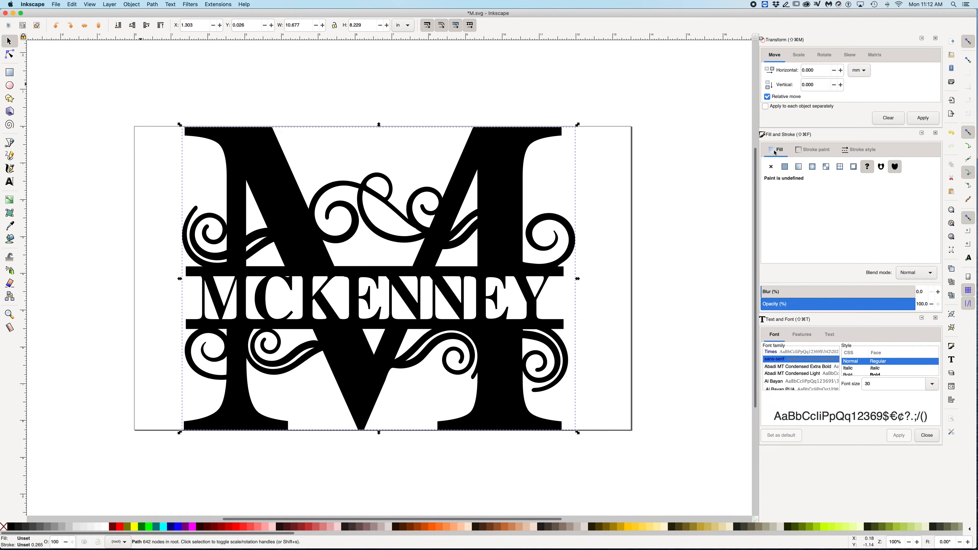
{"action": "left_click", "coordinate": [772, 167]}
{"action": "left_click", "coordinate": [800, 153]}
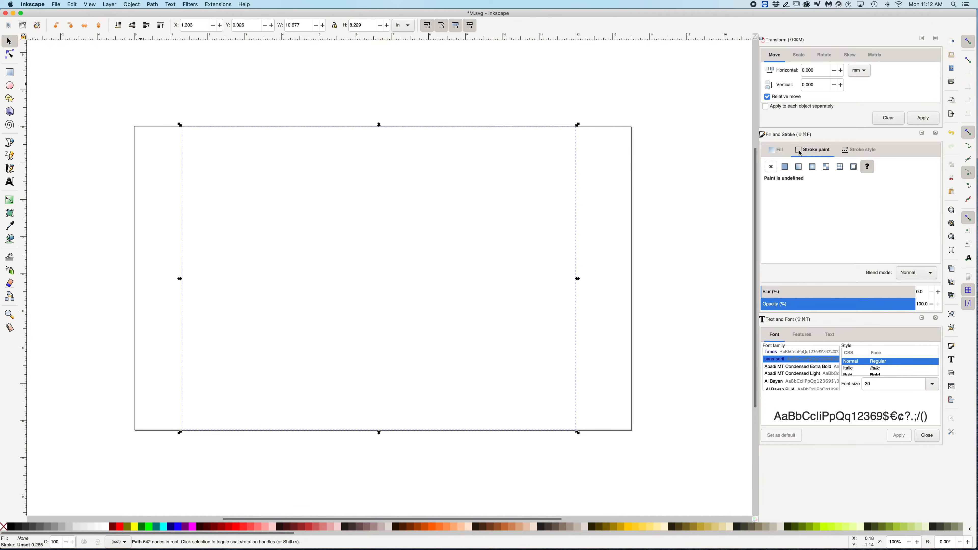
{"action": "left_click", "coordinate": [788, 170]}
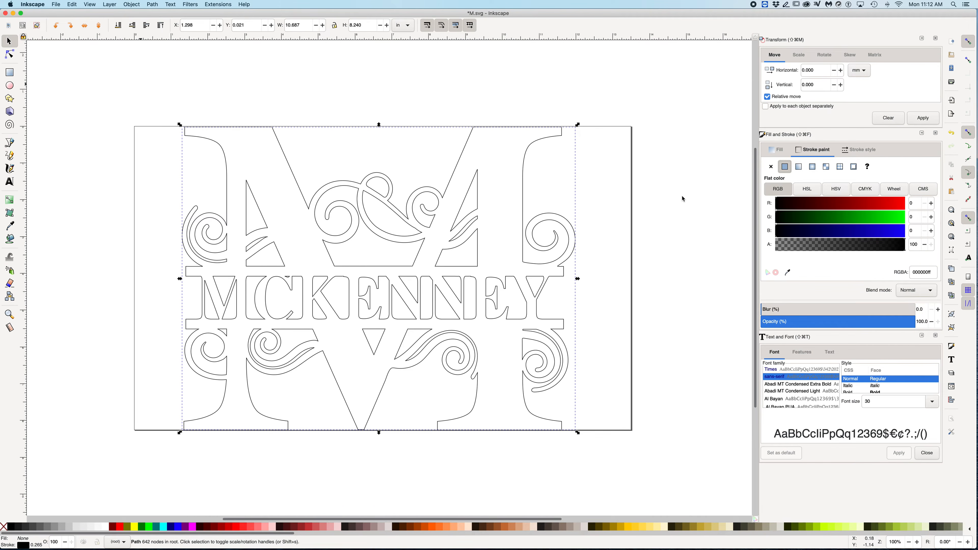
Save the monogram as a new Inkscape SVG in the TEST folder, naming the file after the surname
{"action": "left_click", "coordinate": [58, 5]}
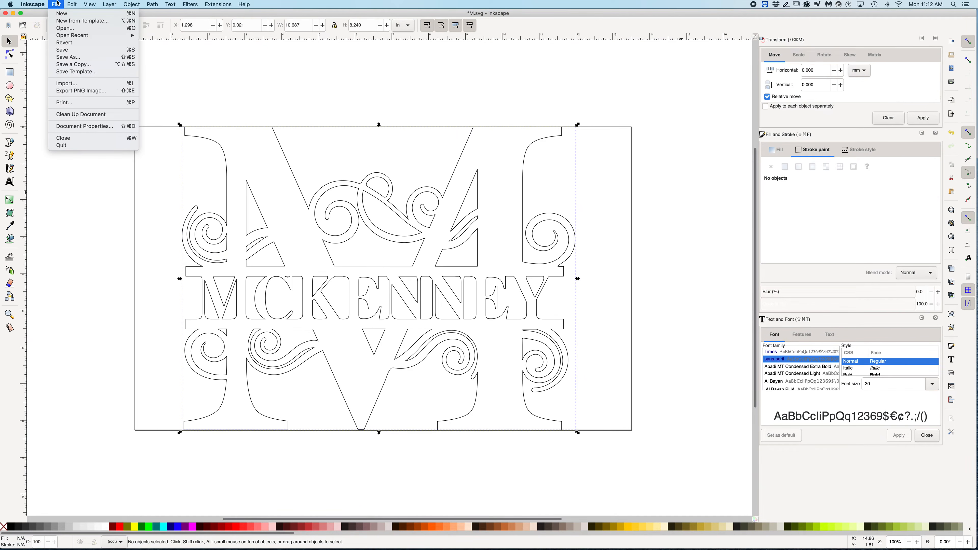
{"action": "left_click", "coordinate": [76, 57]}
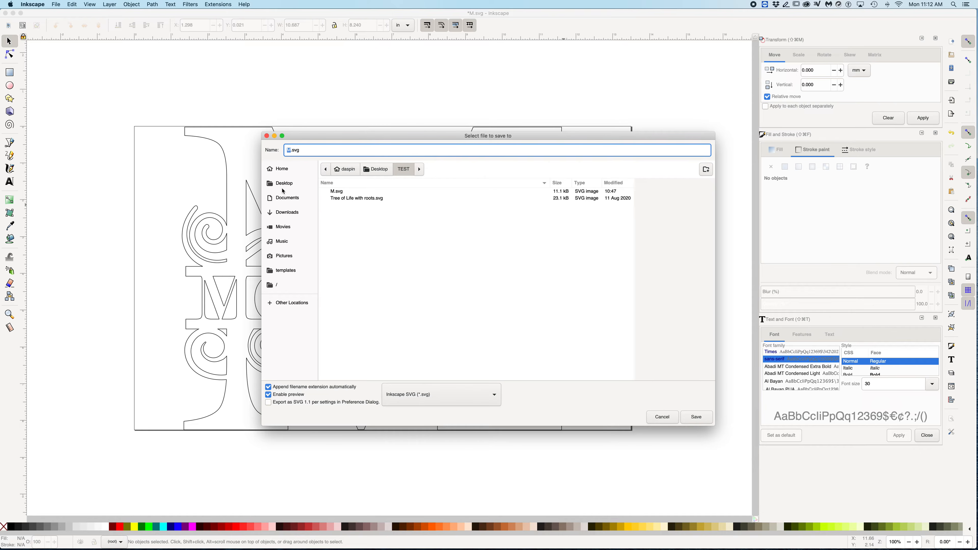
{"action": "left_click", "coordinate": [284, 185]}
{"action": "double_click", "coordinate": [332, 206]}
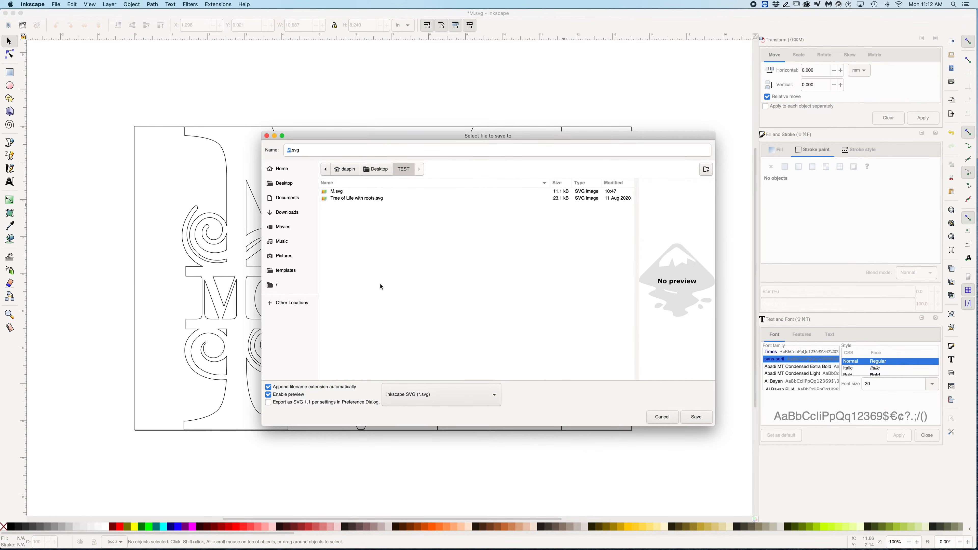
{"action": "left_click", "coordinate": [292, 149]}
{"action": "type", "text": "Ckenney"}
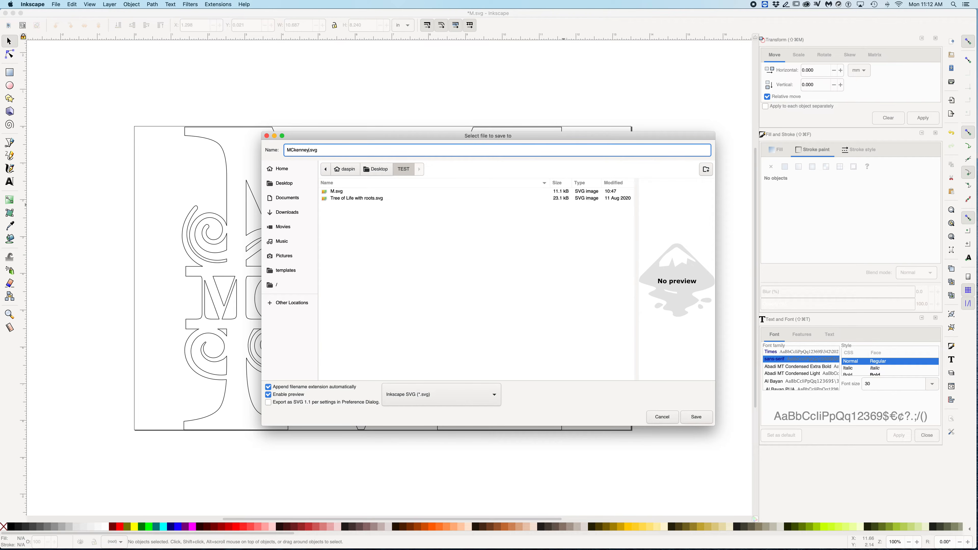
{"action": "left_click", "coordinate": [694, 417]}
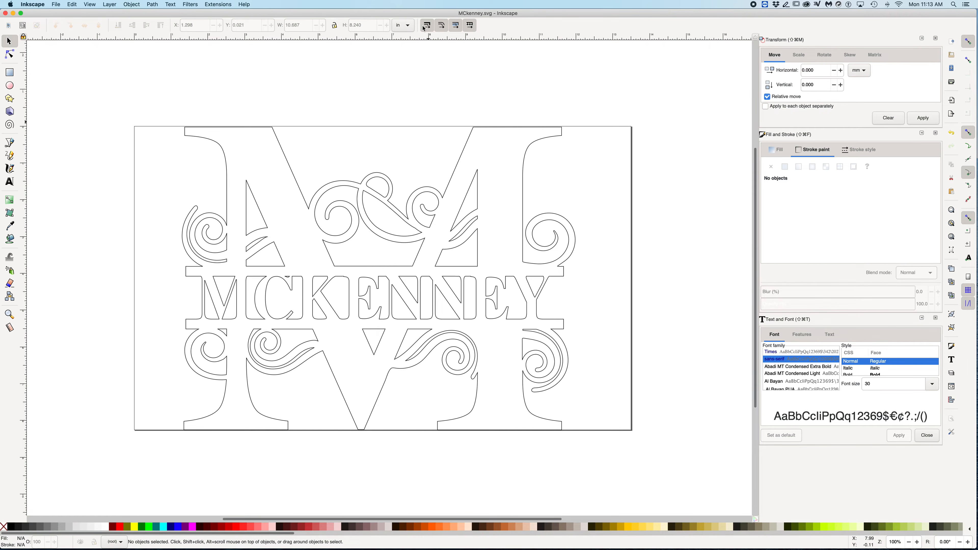
Switch to the Tree of Life with roots document in Inkscape and add a family surname as text in the empty banner
{"action": "key", "text": "super+Tab"}
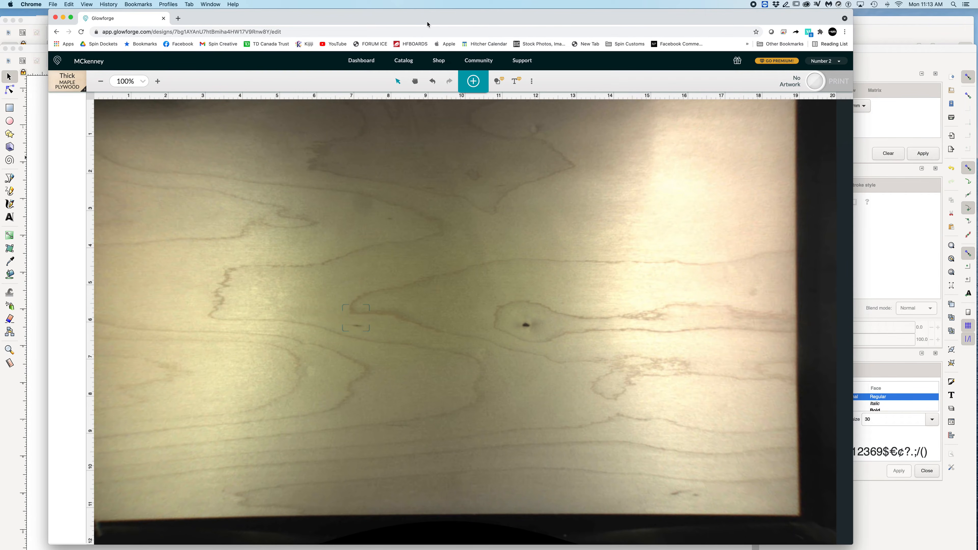
{"action": "key", "text": "super+Tab"}
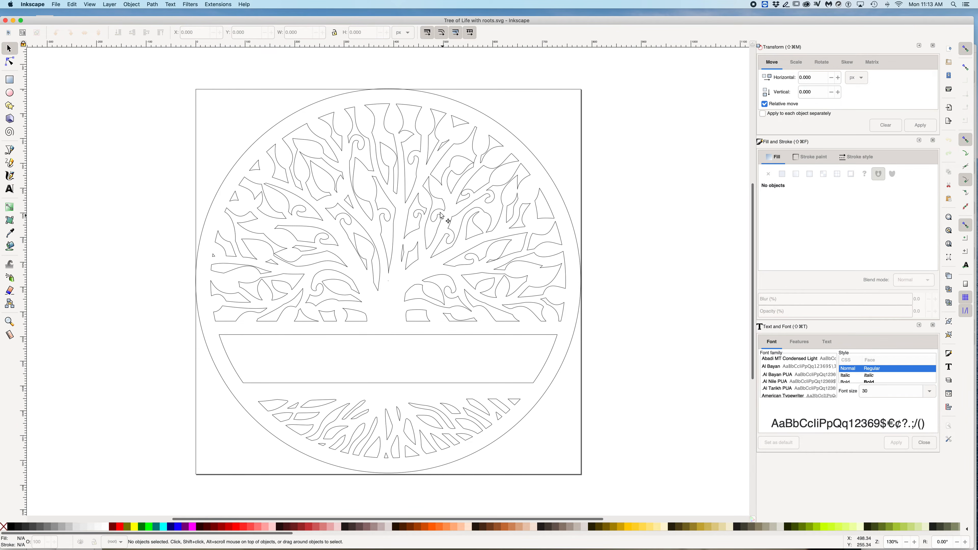
{"action": "left_click", "coordinate": [13, 189]}
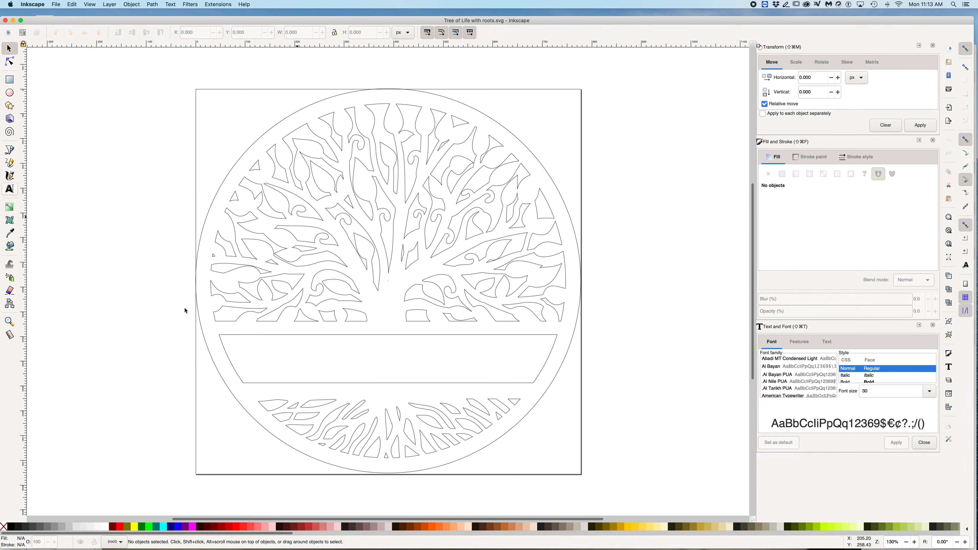
{"action": "left_click", "coordinate": [294, 360]}
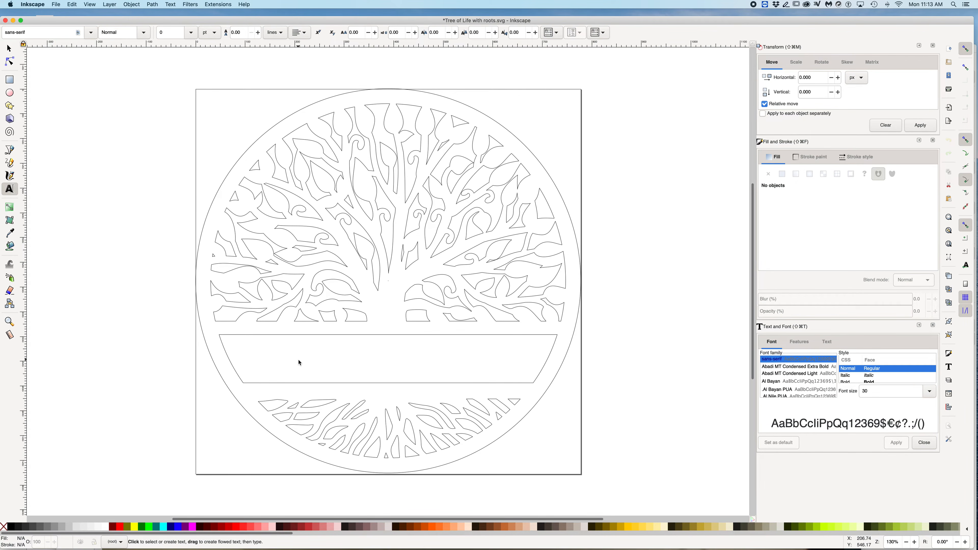
{"action": "type", "text": "A"}
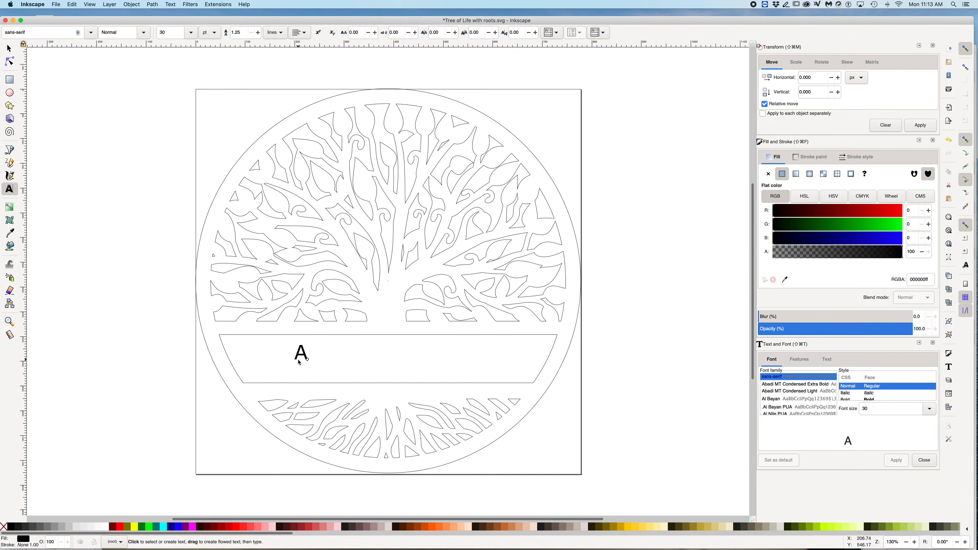
{"action": "type", "text": "SPIN"}
Make the surname text in the tree's banner bold
{"action": "left_click", "coordinate": [9, 49]}
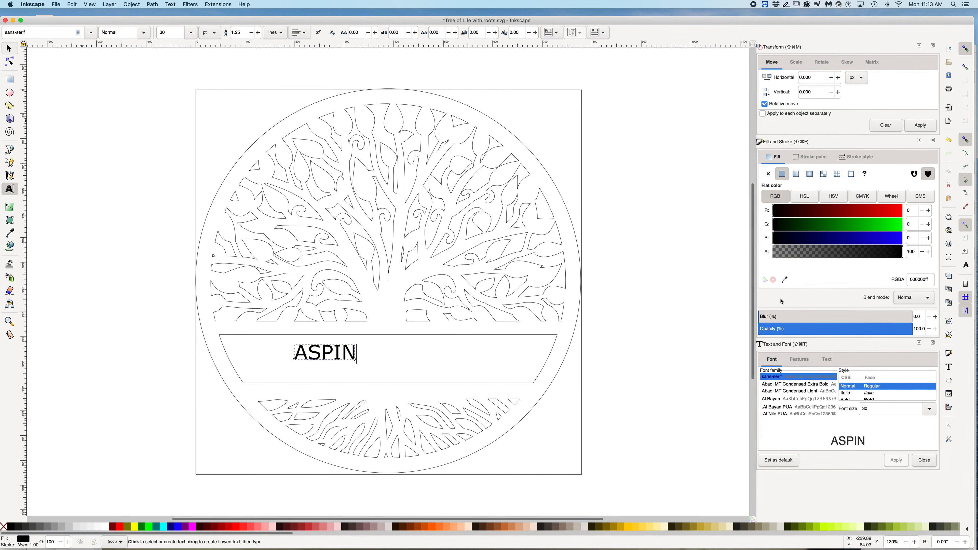
{"action": "left_click", "coordinate": [849, 400]}
{"action": "left_click", "coordinate": [896, 460]}
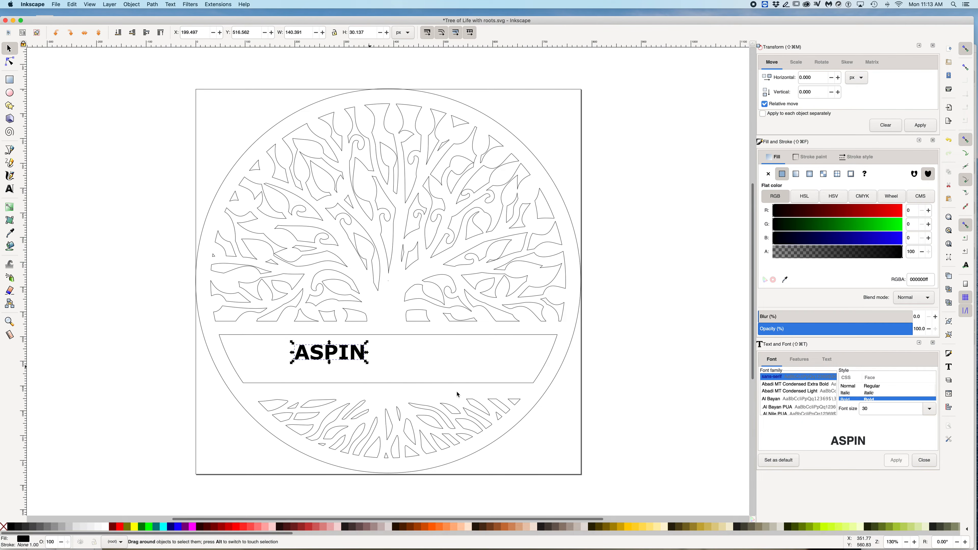
Enlarge the surname text to about 514 px wide and 107 px high so it overlaps the banner's upper and lower edges
{"action": "left_click_drag", "start_coordinate": [496, 397], "coordinate": [435, 377]}
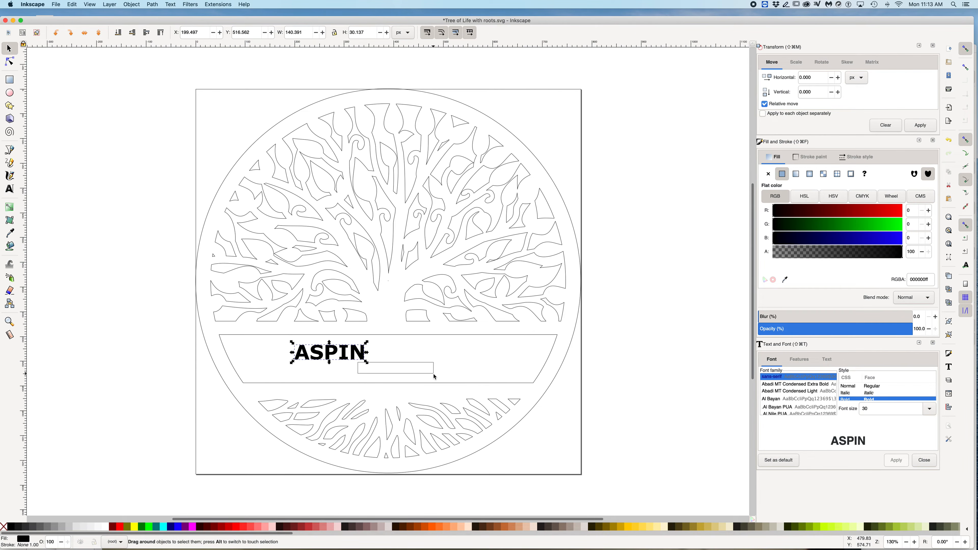
{"action": "left_click", "coordinate": [368, 364]}
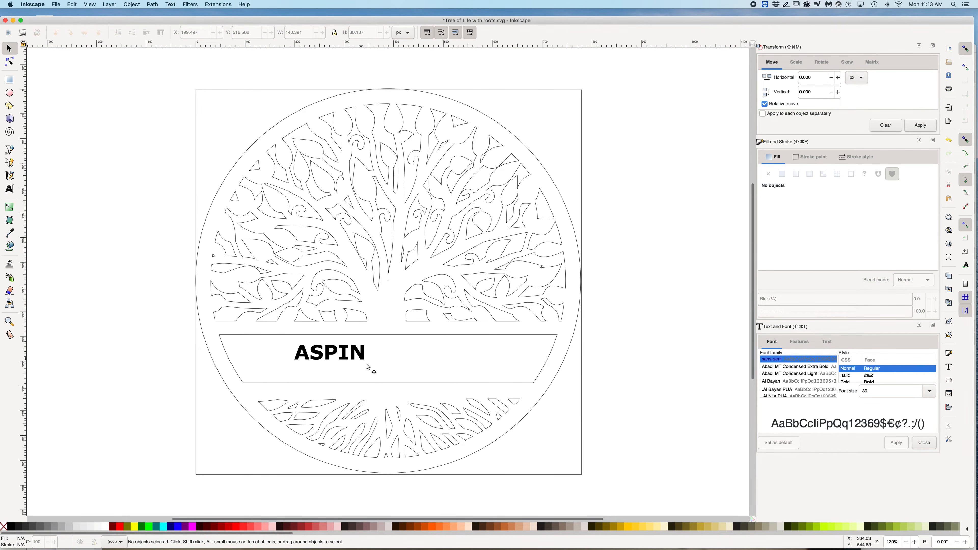
{"action": "left_click", "coordinate": [368, 366]}
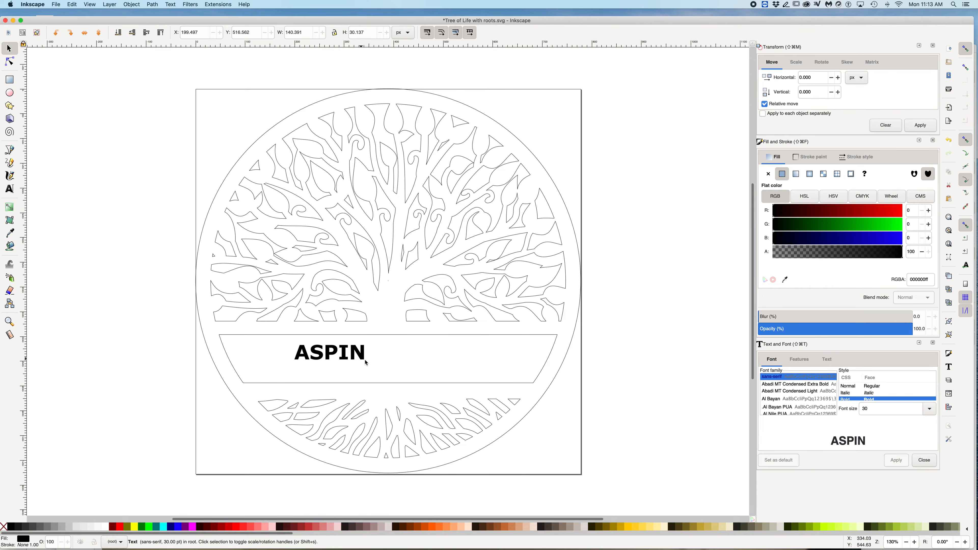
{"action": "left_click", "coordinate": [365, 364]}
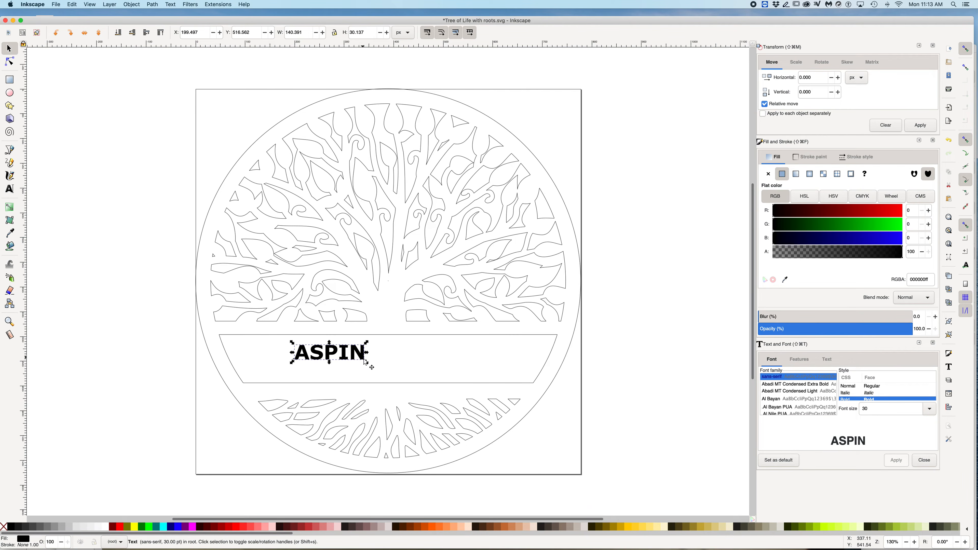
{"action": "left_click_drag", "start_coordinate": [403, 376], "coordinate": [469, 388]}
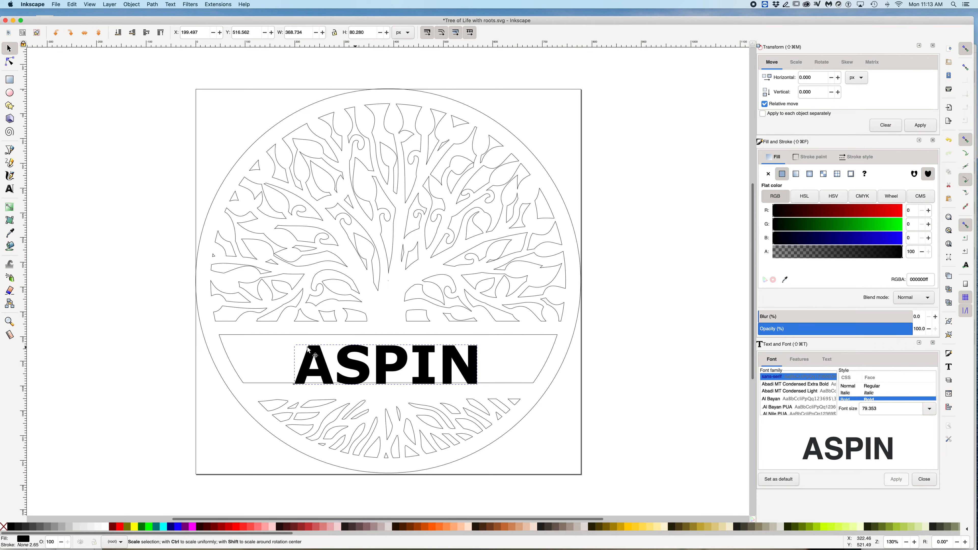
{"action": "left_click_drag", "start_coordinate": [295, 346], "coordinate": [262, 332]}
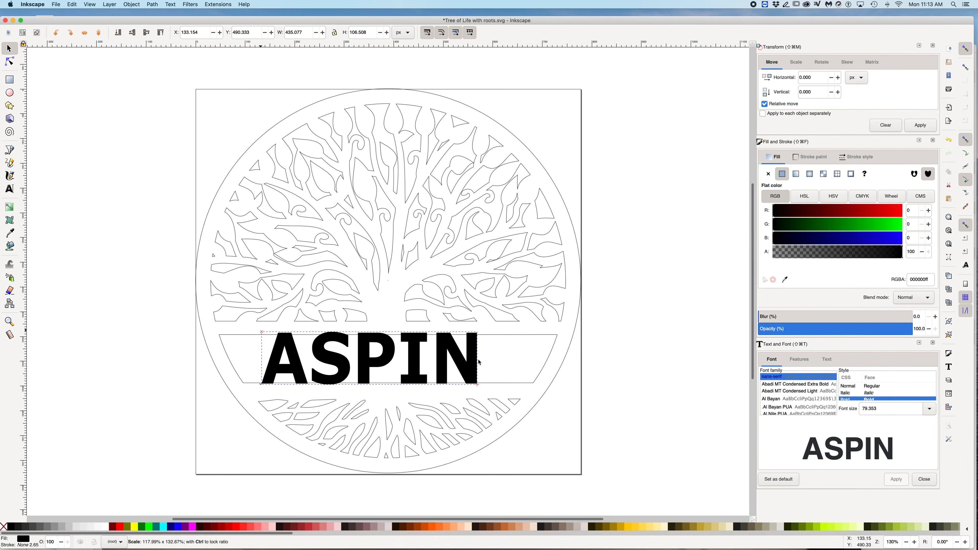
{"action": "left_click_drag", "start_coordinate": [482, 362], "coordinate": [521, 362]}
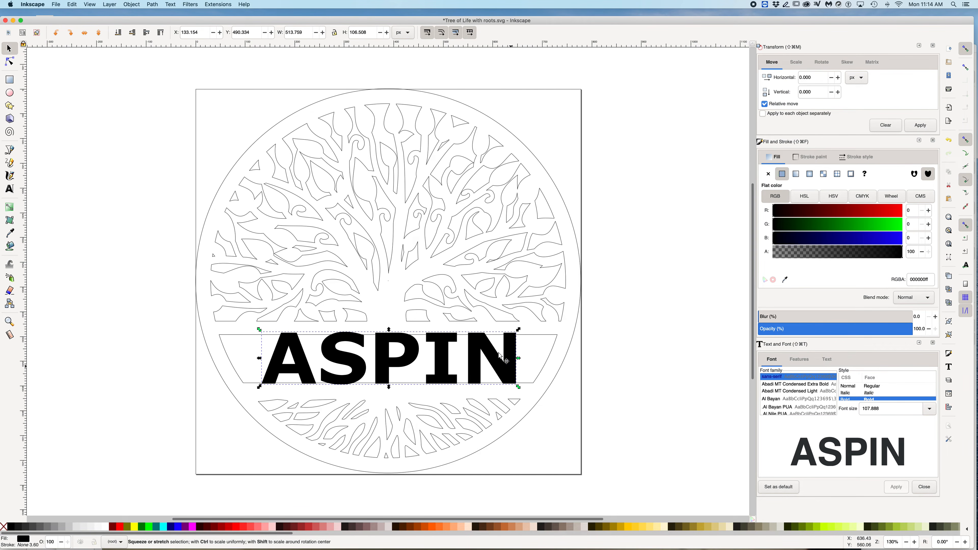
Convert the banner's surname text to paths and ungroup it into separate letters
{"action": "left_click", "coordinate": [133, 4]}
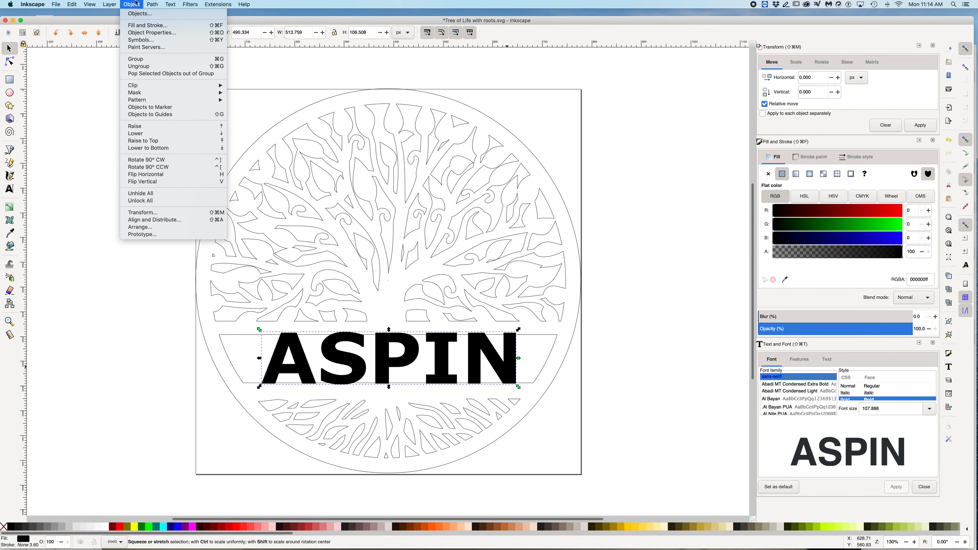
{"action": "mouse_move", "coordinate": [152, 4]}
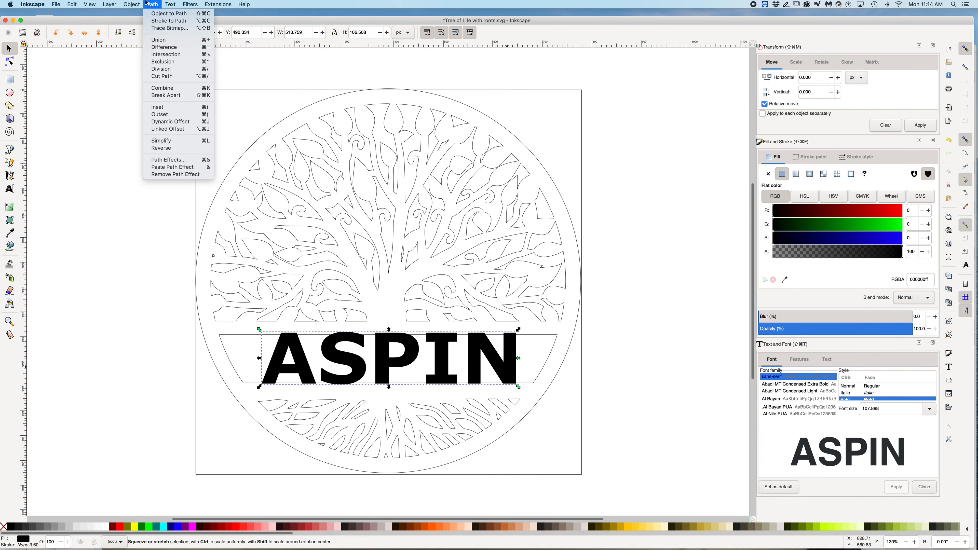
{"action": "left_click", "coordinate": [156, 17]}
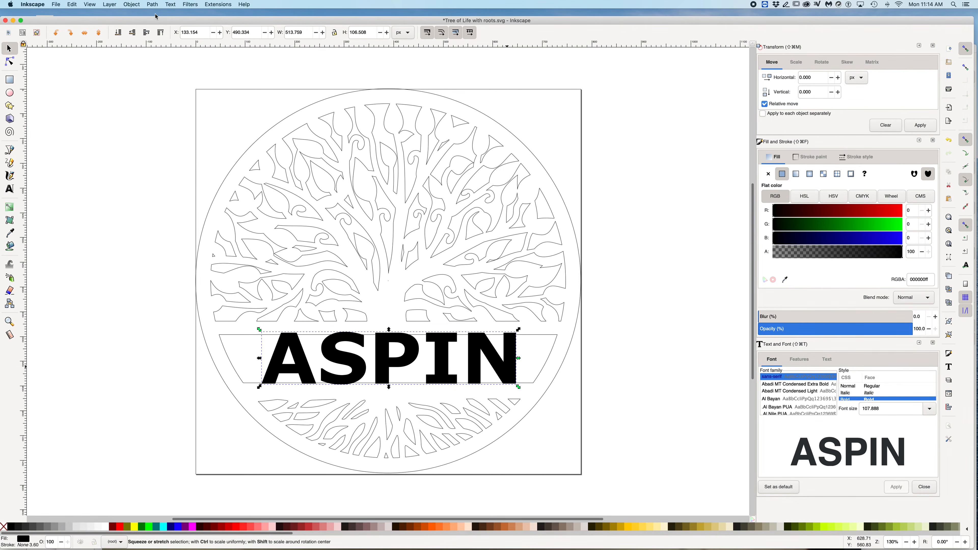
{"action": "left_click", "coordinate": [133, 4]}
{"action": "left_click", "coordinate": [151, 67]}
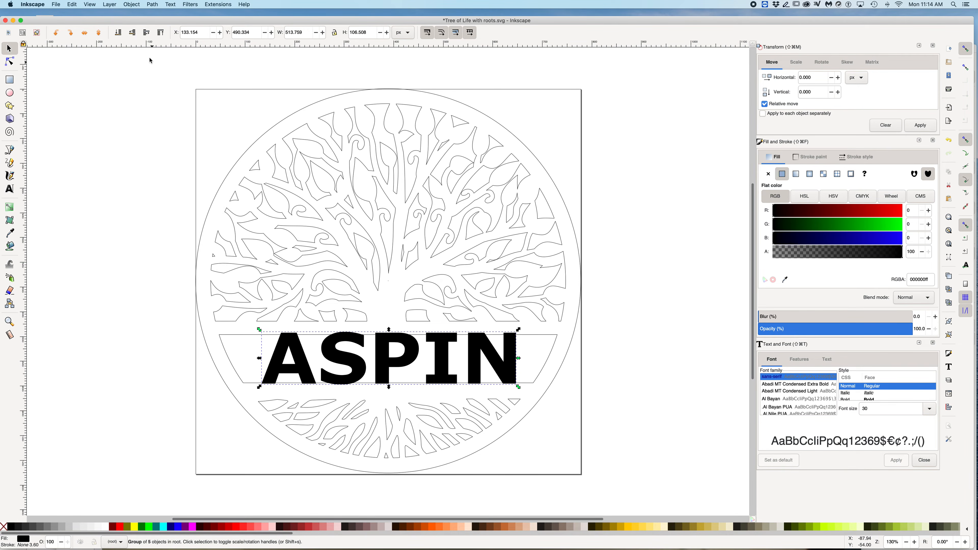
{"action": "key", "text": "super+shift+g"}
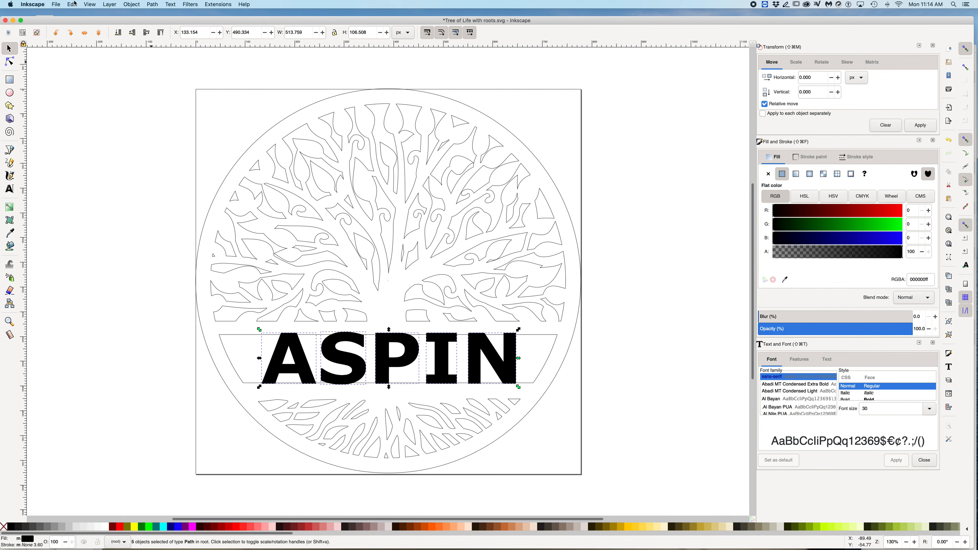
Select every object in the tree document and union the surname letters with the tree artwork into one path
{"action": "left_click", "coordinate": [74, 4]}
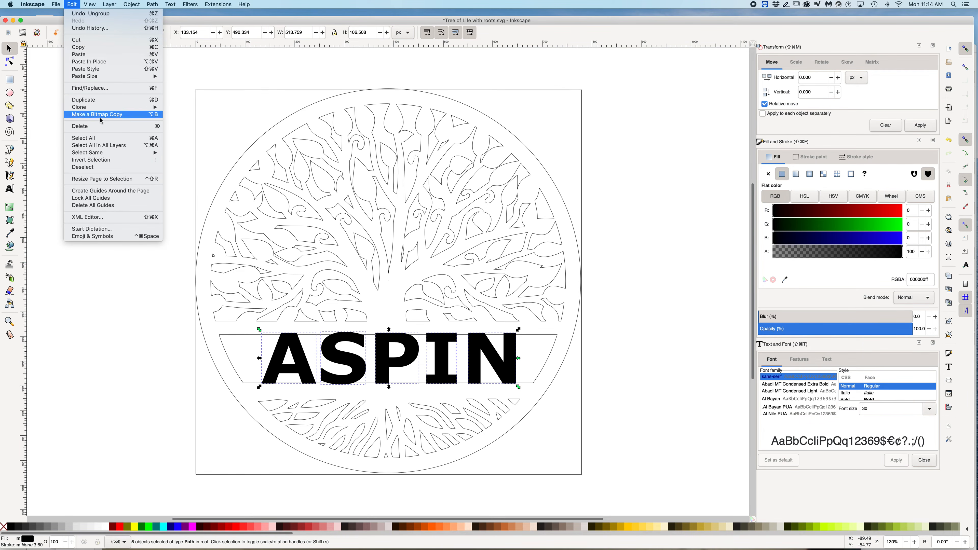
{"action": "left_click", "coordinate": [102, 138]}
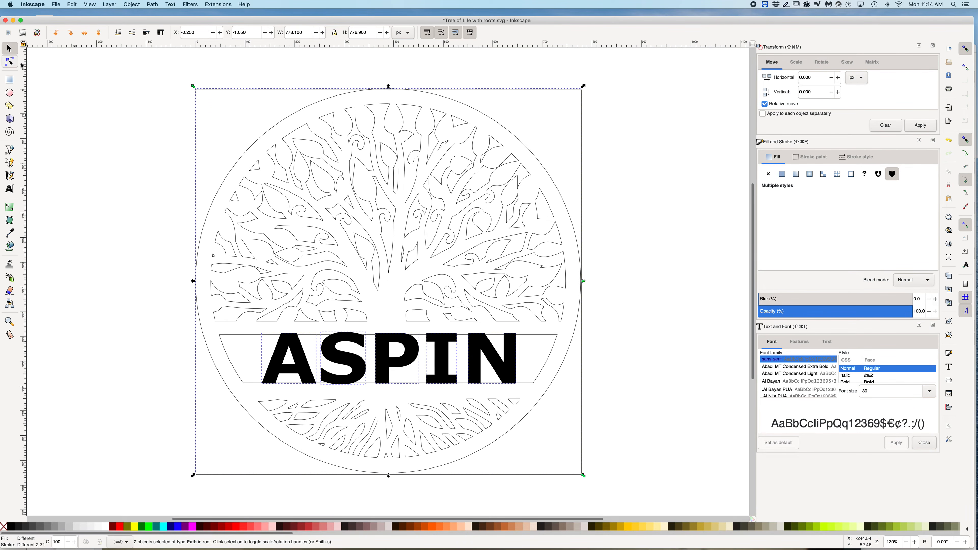
{"action": "left_click", "coordinate": [11, 63]}
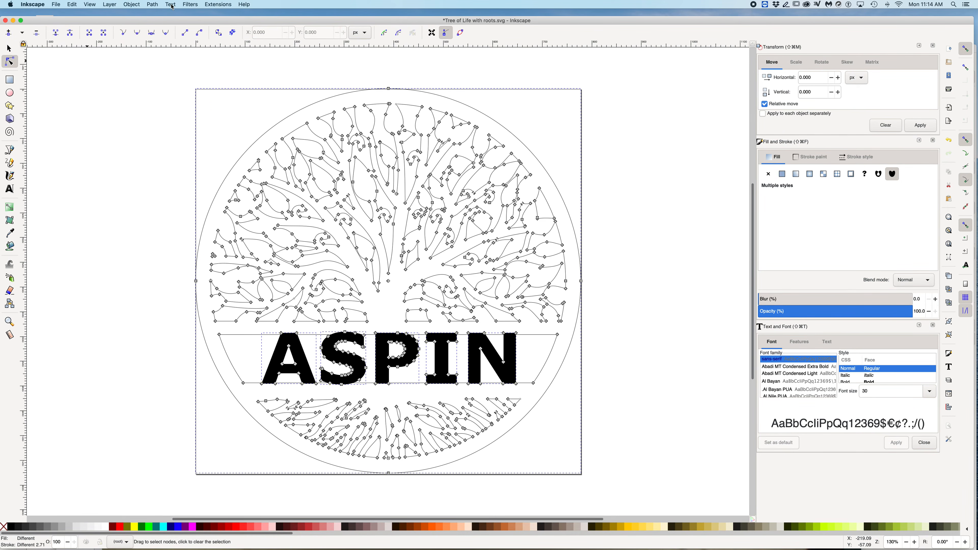
{"action": "left_click", "coordinate": [153, 4]}
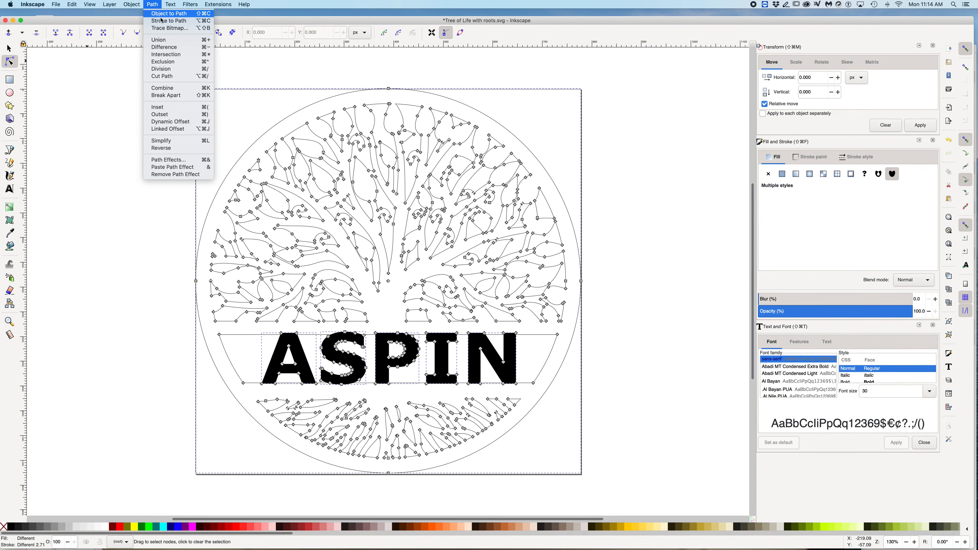
{"action": "left_click", "coordinate": [164, 44]}
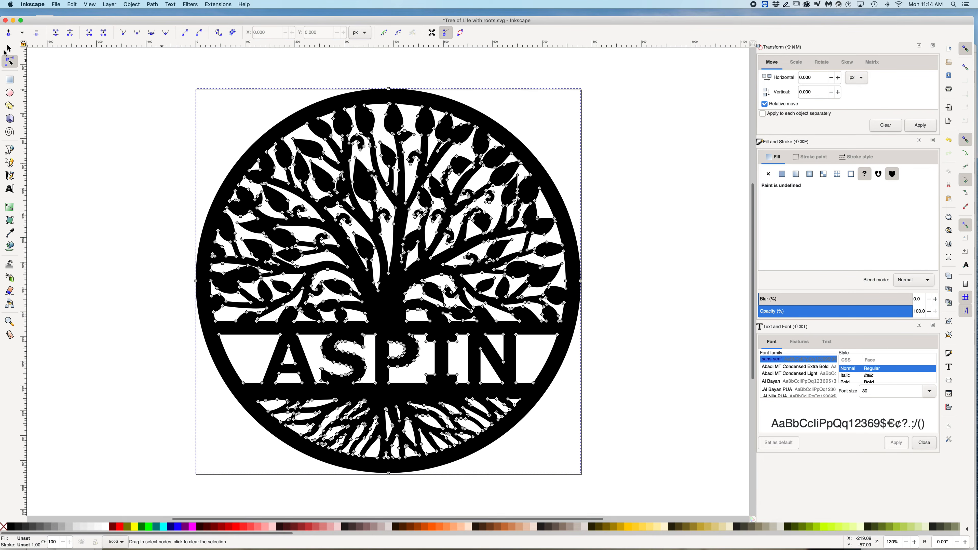
{"action": "key", "text": "s"}
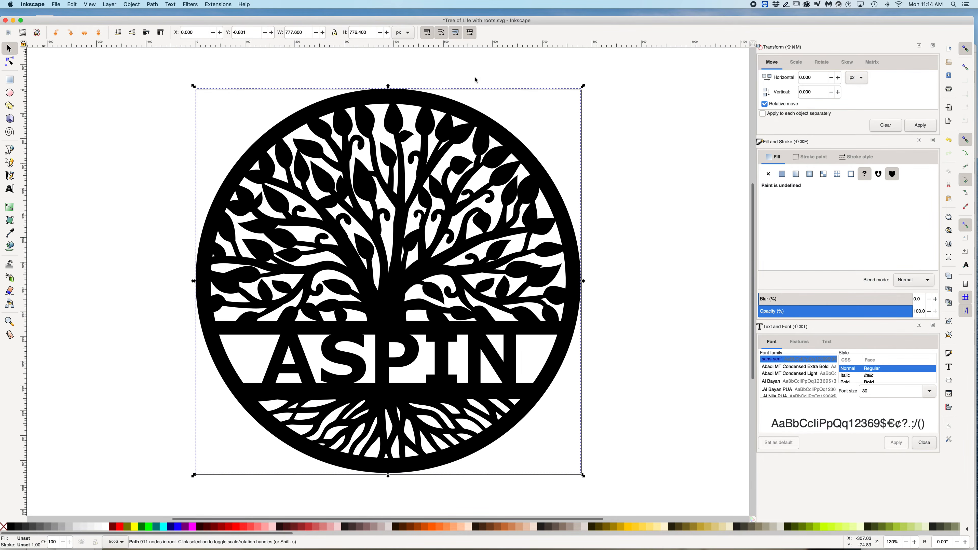
Remove the fill from the merged tree shape and give it a flat black stroke
{"action": "left_click", "coordinate": [768, 175]}
{"action": "left_click", "coordinate": [809, 157]}
{"action": "left_click", "coordinate": [786, 176]}
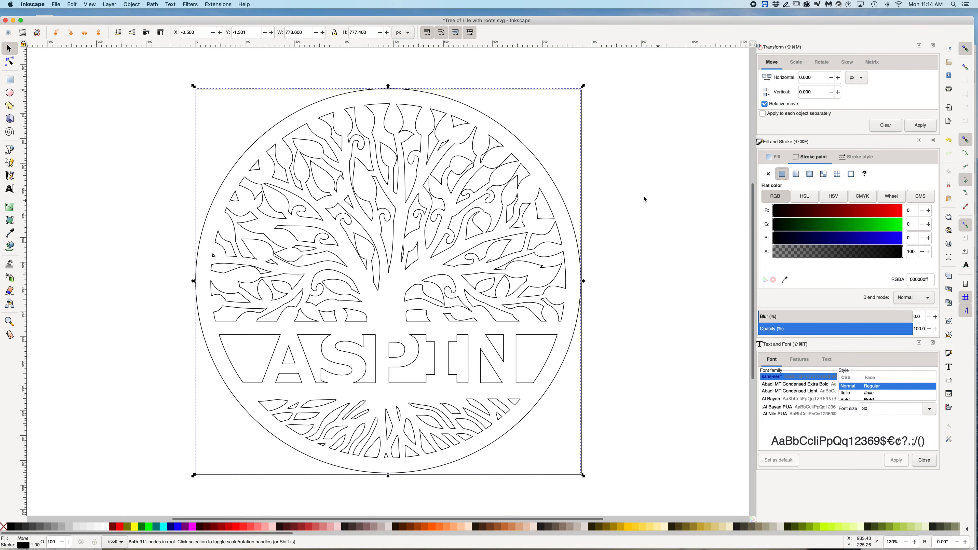
{"action": "left_click", "coordinate": [646, 200]}
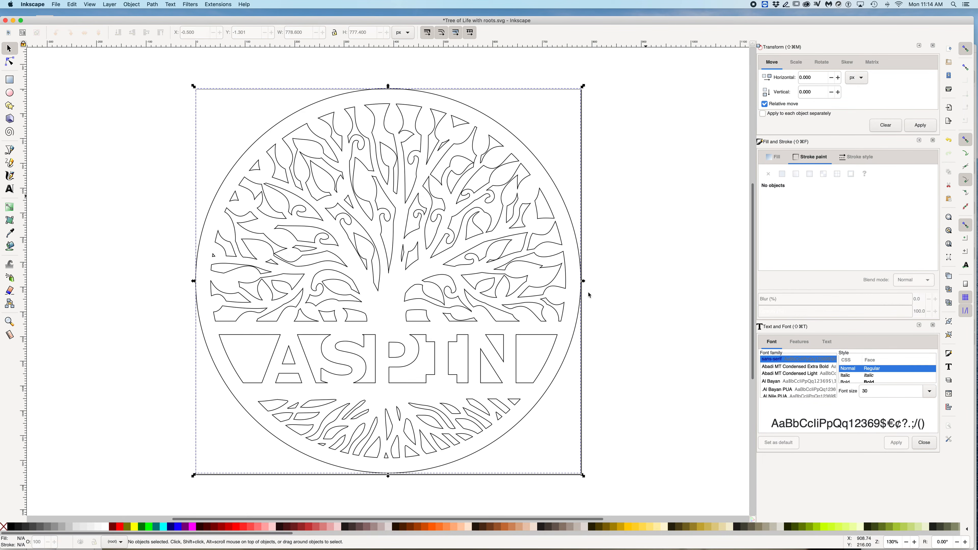
Switch to the Glowforge app in Chrome and upload the surname monogram SVG from the TEST folder
{"action": "mouse_move", "coordinate": [536, 540]}
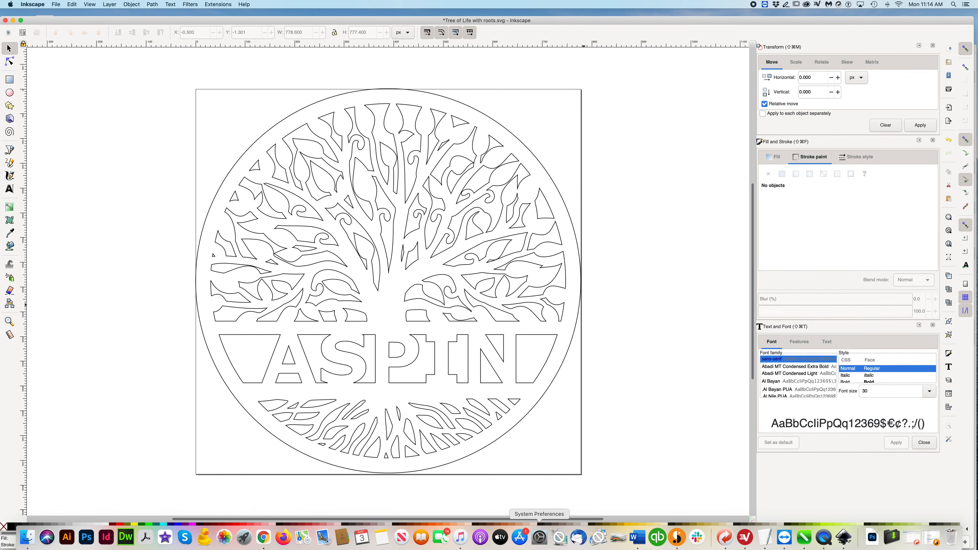
{"action": "left_click", "coordinate": [263, 537]}
{"action": "left_click_drag", "start_coordinate": [454, 74], "coordinate": [433, 20]}
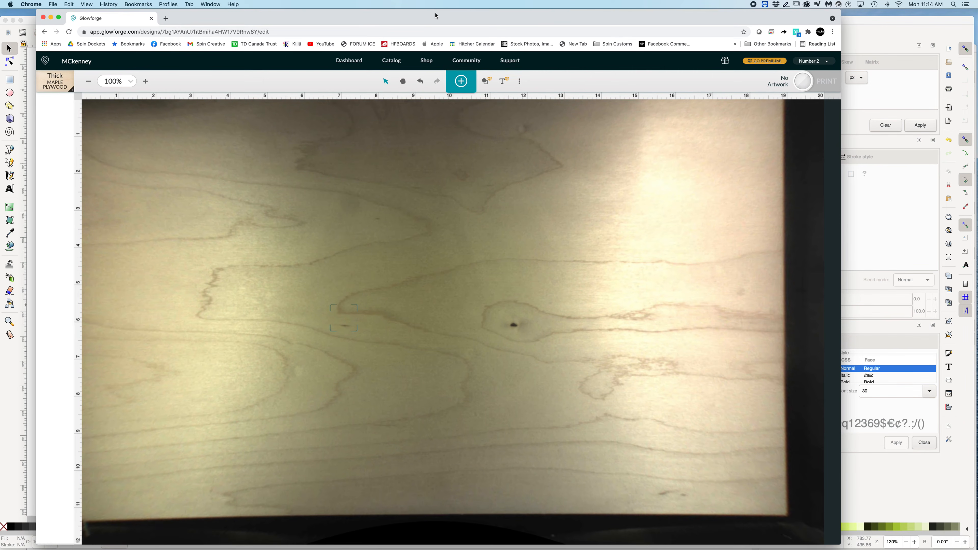
{"action": "left_click", "coordinate": [461, 81]}
{"action": "left_click", "coordinate": [530, 73]}
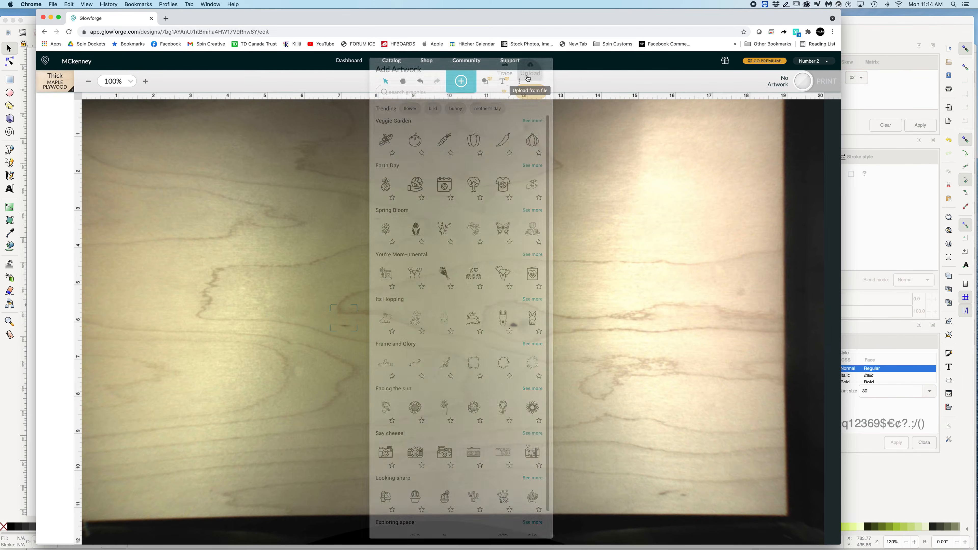
{"action": "left_click", "coordinate": [316, 75]}
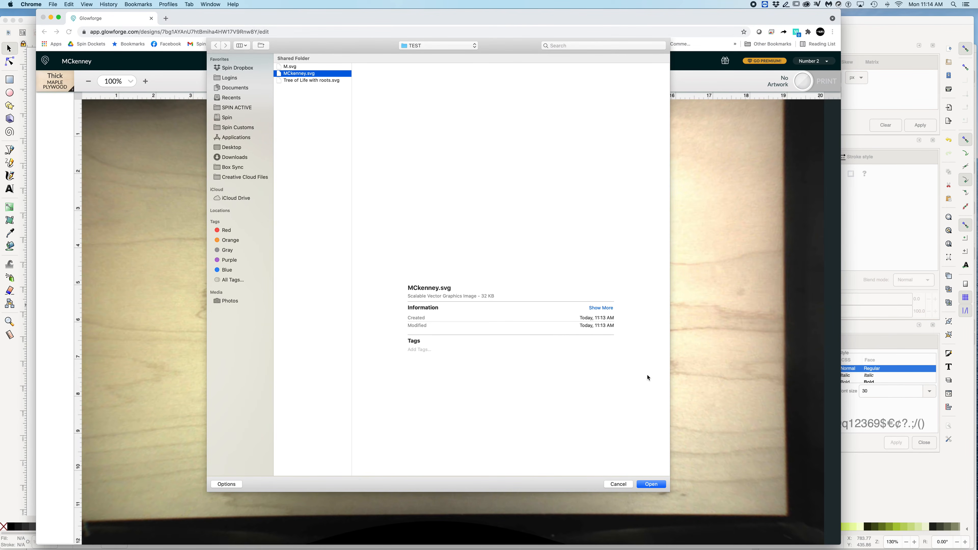
{"action": "left_click", "coordinate": [652, 484]}
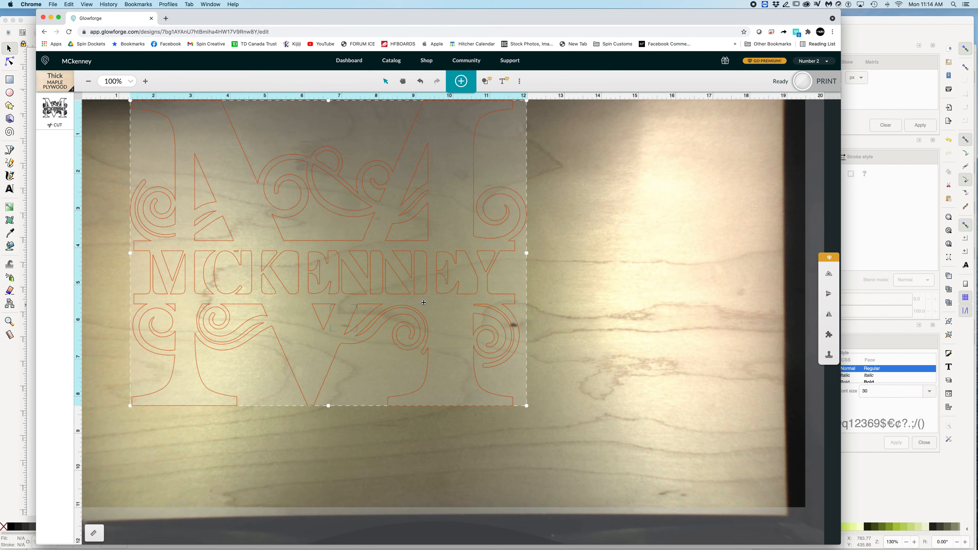
Move the monogram to the bed's upper-left corner and enlarge it to about 14 in wide and 11 in high
{"action": "left_click_drag", "start_coordinate": [423, 302], "coordinate": [378, 298]}
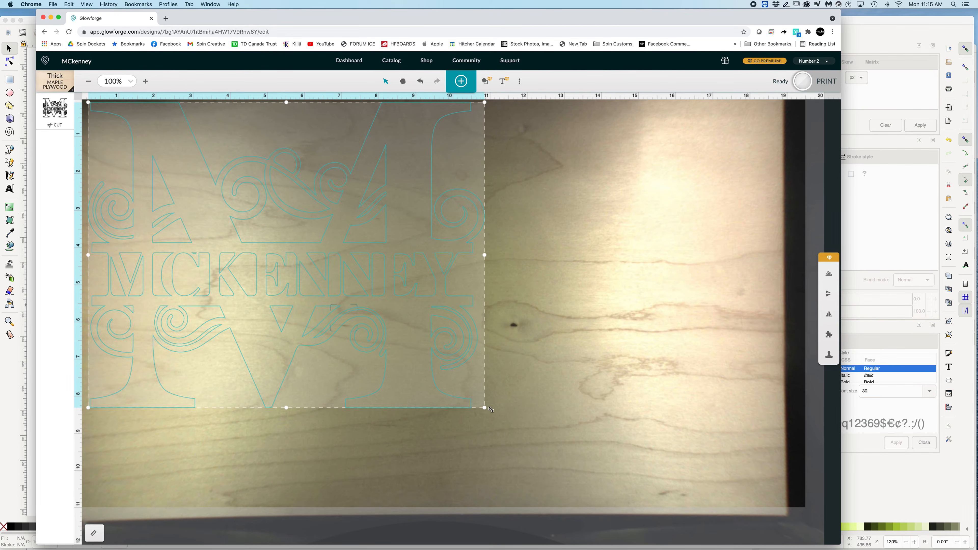
{"action": "left_click_drag", "start_coordinate": [485, 409], "coordinate": [637, 507]}
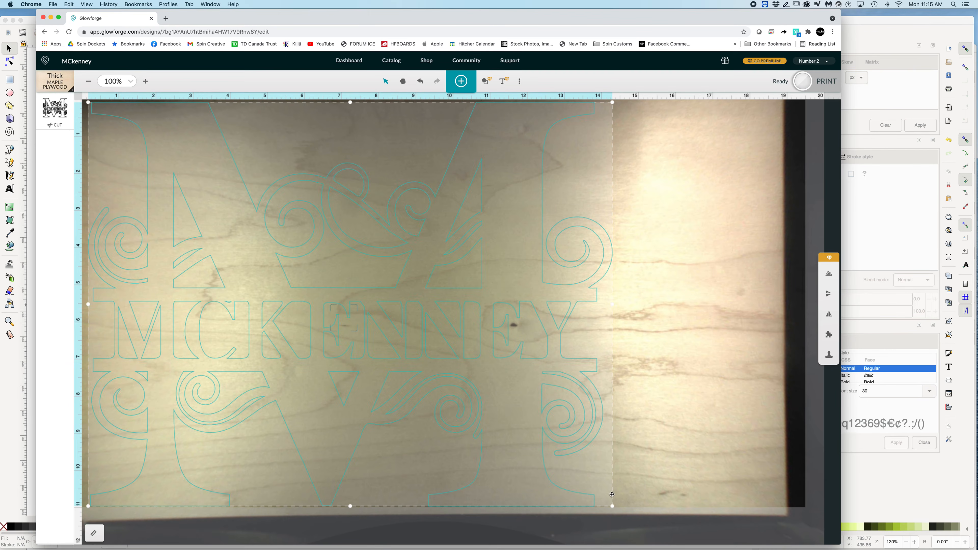
{"action": "left_click_drag", "start_coordinate": [614, 507], "coordinate": [615, 508]}
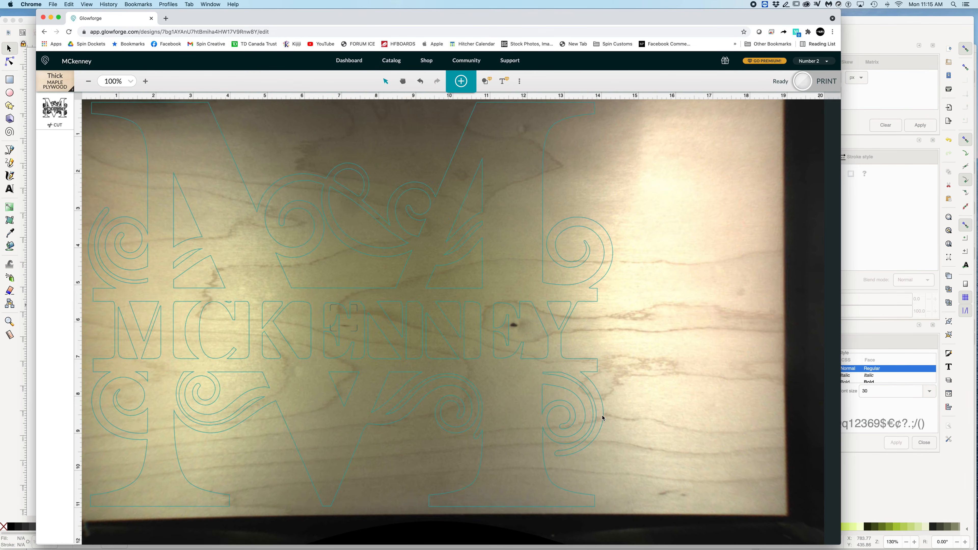
Try enlarging the monogram slightly past the printable area and shrink it back inside the limits
{"action": "left_click", "coordinate": [608, 417]}
{"action": "left_click", "coordinate": [627, 505]}
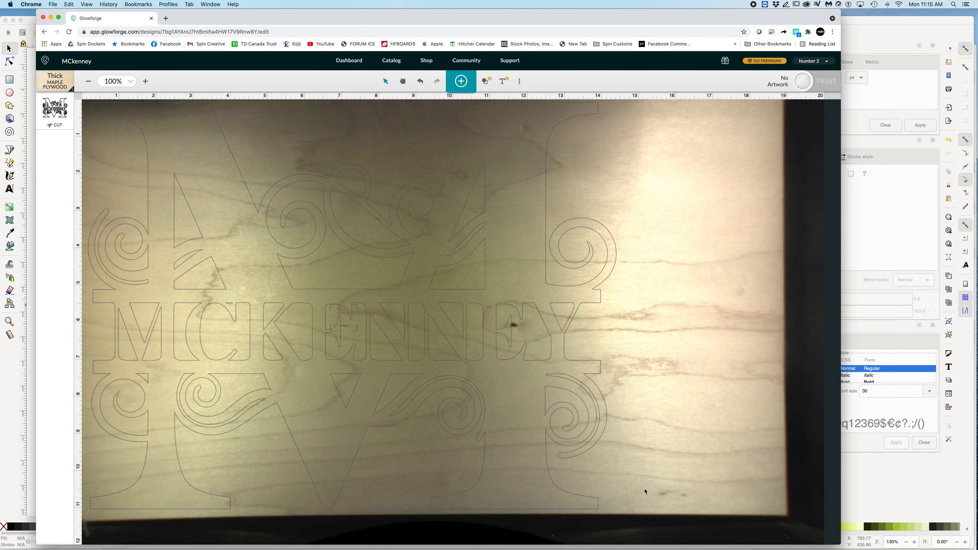
{"action": "left_click", "coordinate": [548, 388]}
{"action": "left_click_drag", "start_coordinate": [616, 508], "coordinate": [614, 507]}
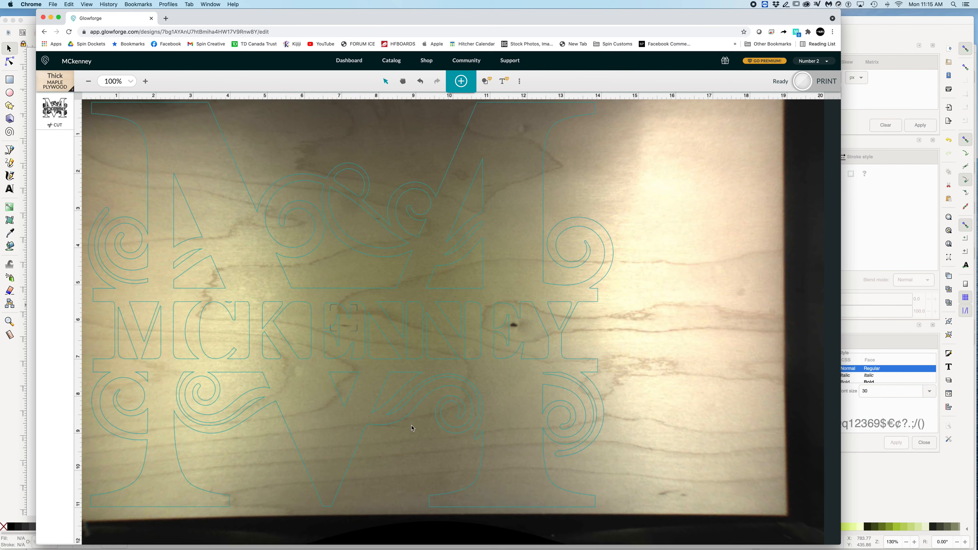
Set the focus point on the plywood within the monogram, about 7 in across and 6 in down the bed
{"action": "left_click", "coordinate": [569, 302]}
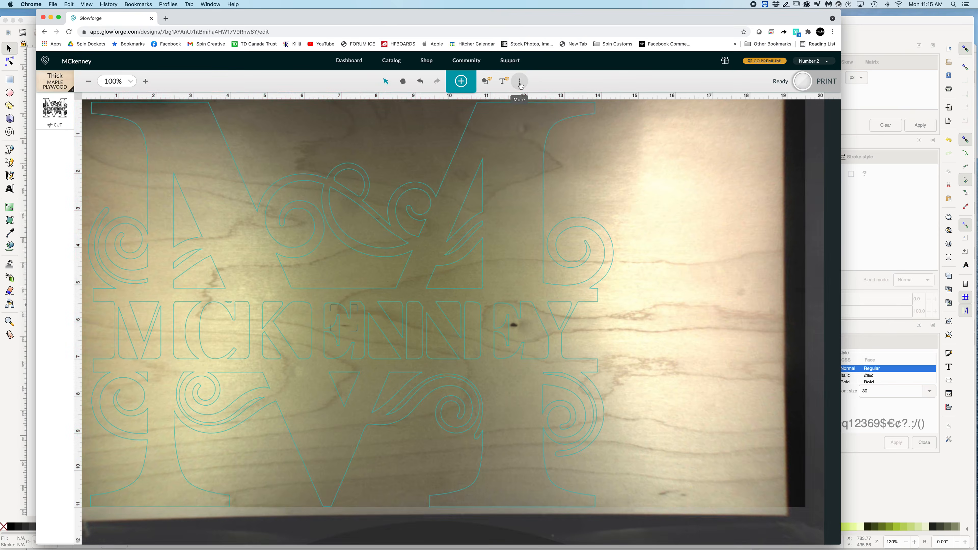
{"action": "left_click", "coordinate": [519, 81]}
{"action": "left_click", "coordinate": [492, 121]}
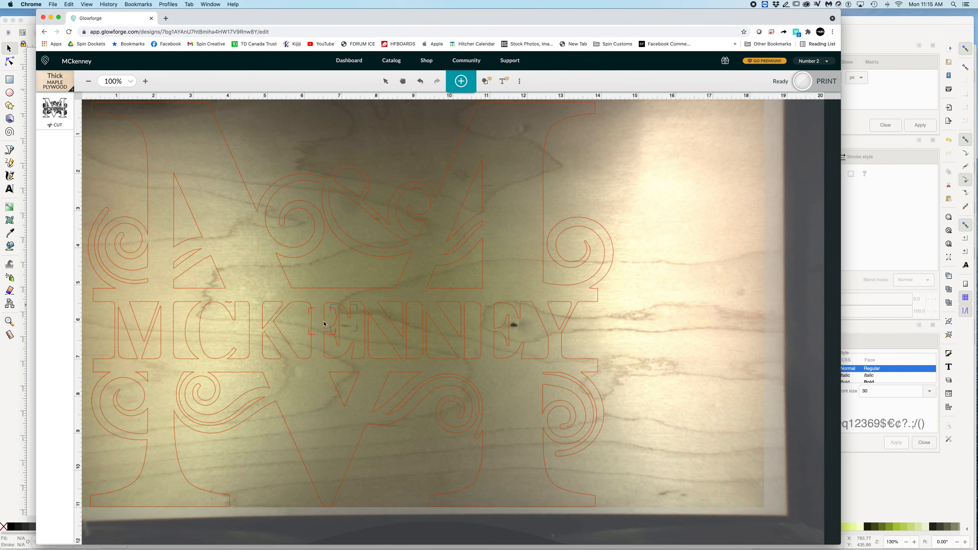
{"action": "left_click", "coordinate": [344, 327]}
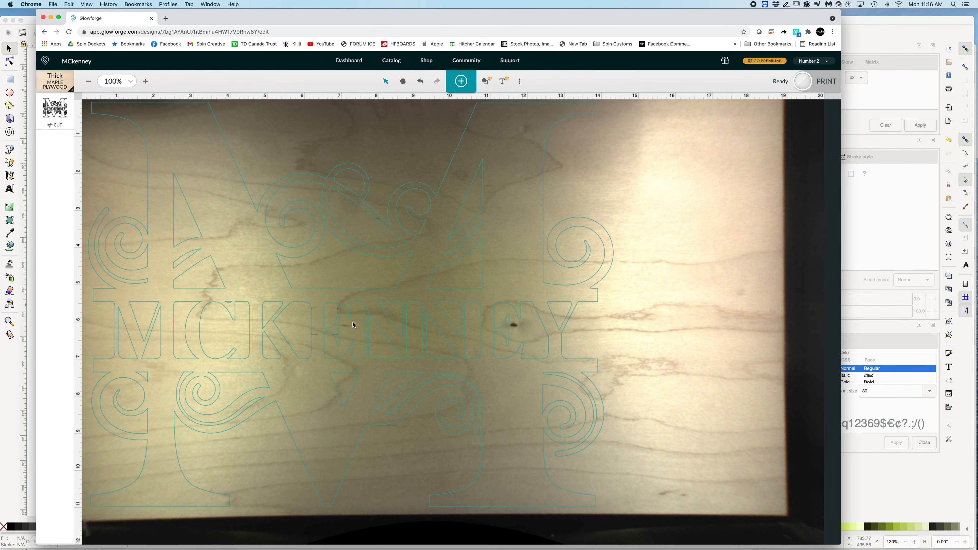
Assign the monogram a custom cut setting with speed 150, full power, 1 pass and automatic focus height
{"action": "left_click", "coordinate": [55, 110]}
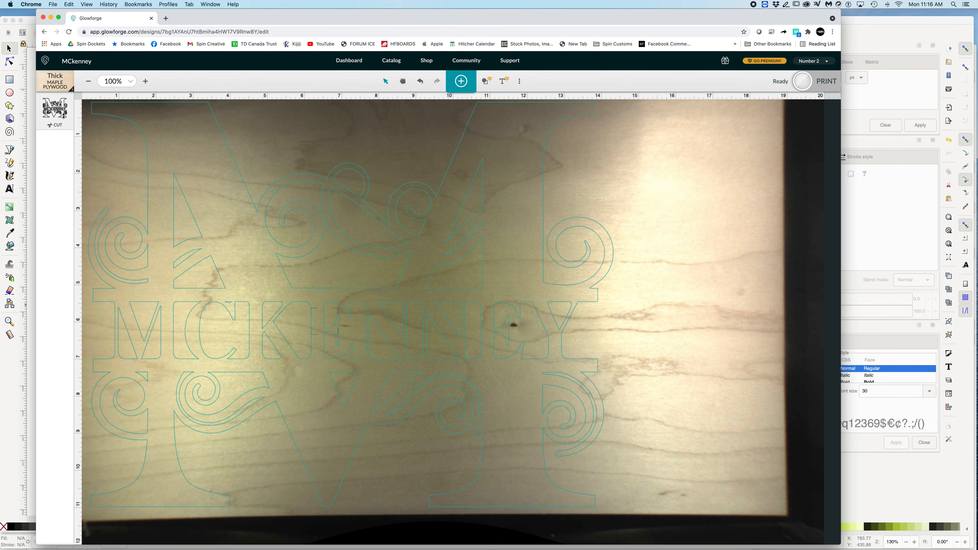
{"action": "left_click", "coordinate": [192, 143]}
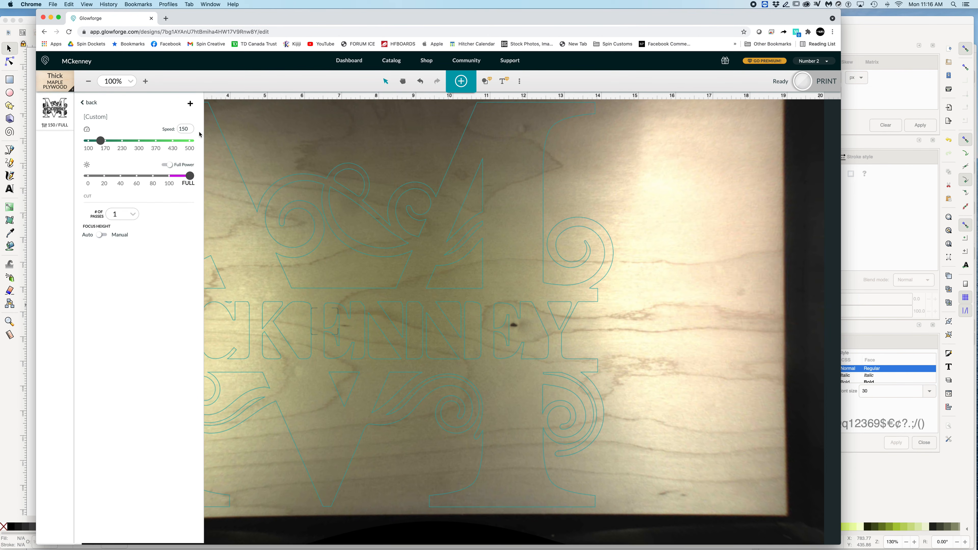
{"action": "left_click", "coordinate": [624, 175]}
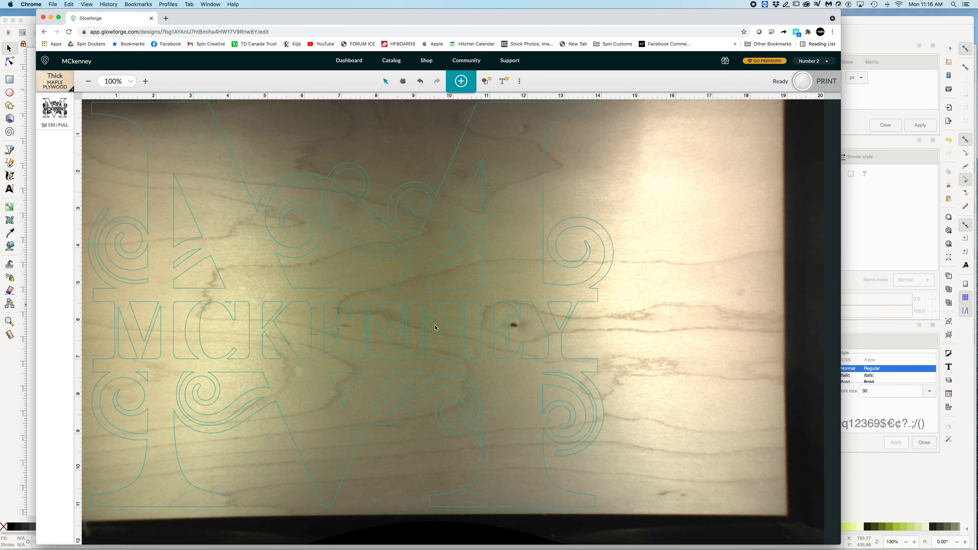